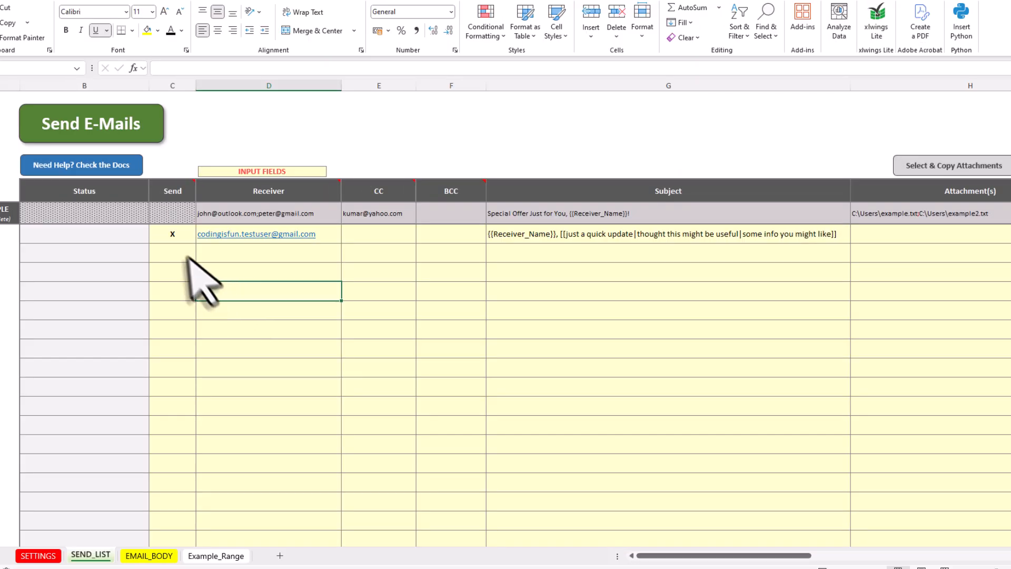
# Fill the first recipient's send mark, receiver address and subject down through row 14 of the send list
pyautogui.moveTo(173, 234)
pyautogui.mouseDown()
pyautogui.moveTo(661, 232)
pyautogui.moveTo(845, 245)
pyautogui.moveTo(853, 294)
pyautogui.moveTo(805, 413)
pyautogui.mouseUp()
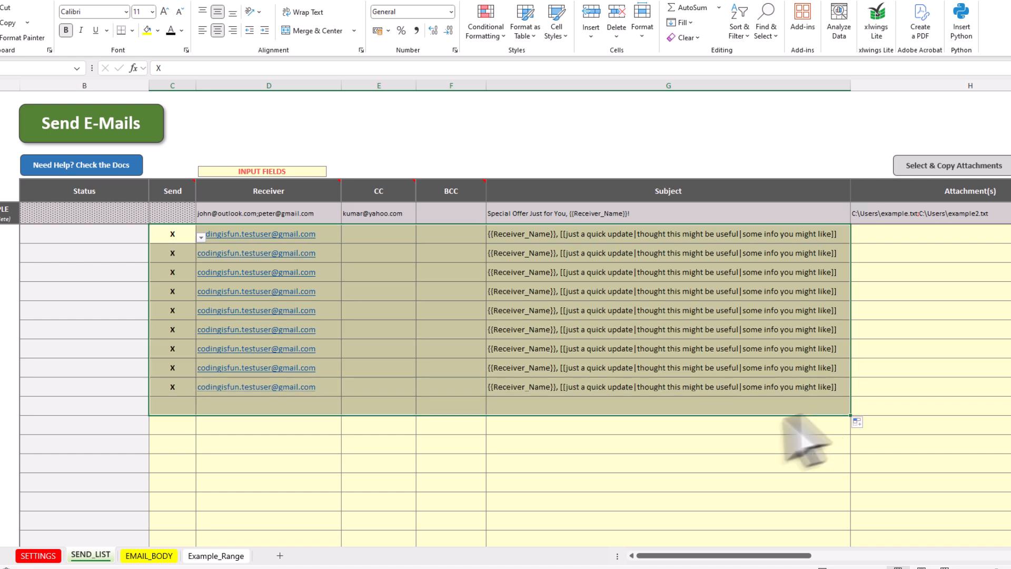
pyautogui.click(737, 447)
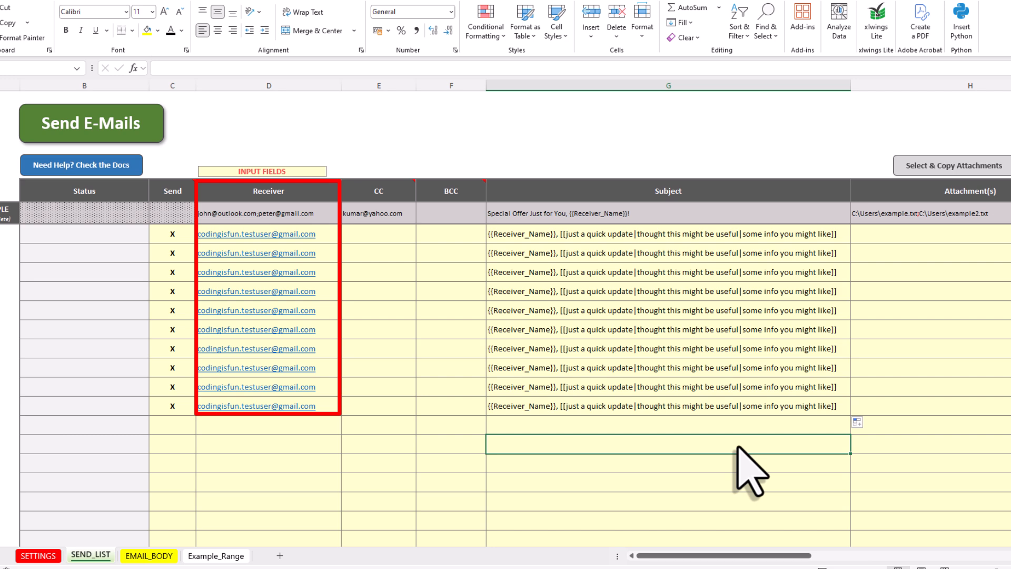
# Select promo_flyer.png from the Gmail_Blaster_Demo folder as the attachment and copy its path
pyautogui.moveTo(717, 555); pyautogui.dragTo(808, 556)
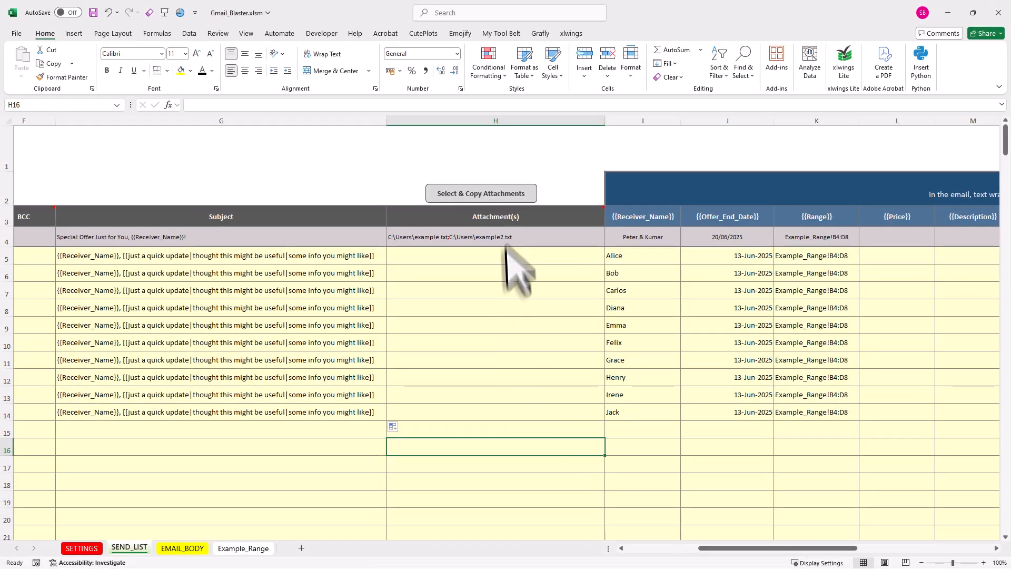
pyautogui.click(500, 195)
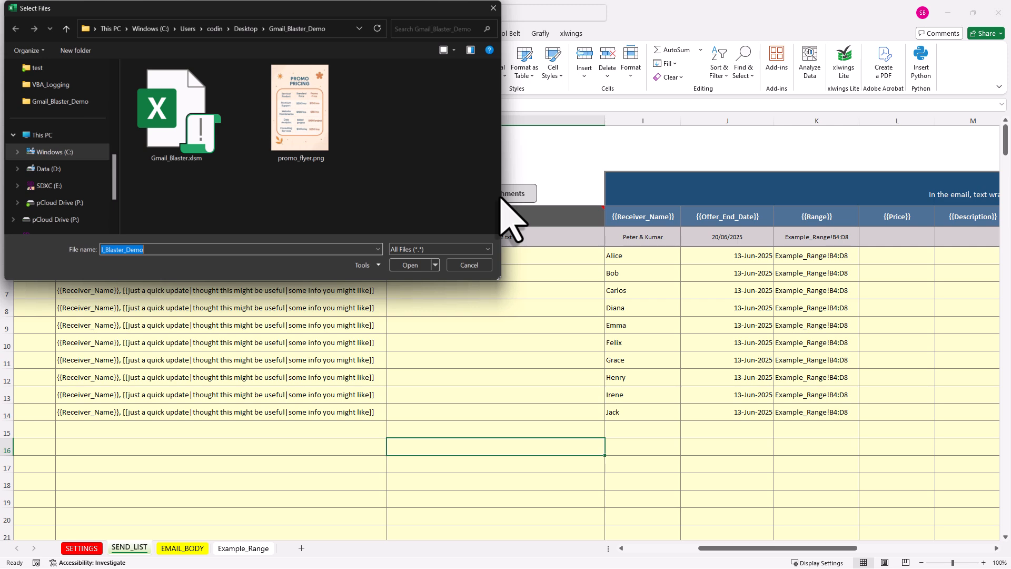
pyautogui.click(316, 127)
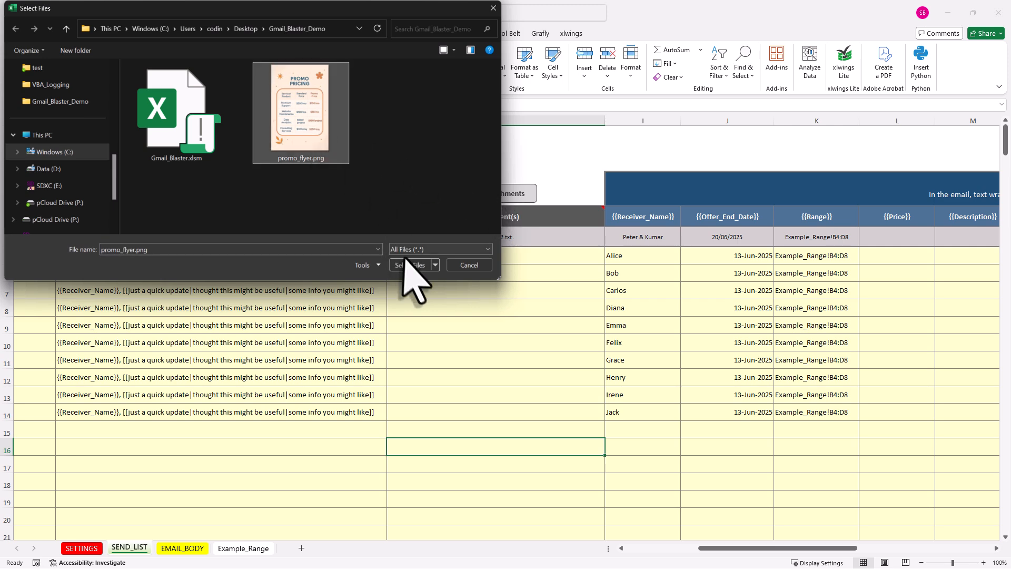
pyautogui.click(409, 266)
pyautogui.click(579, 327)
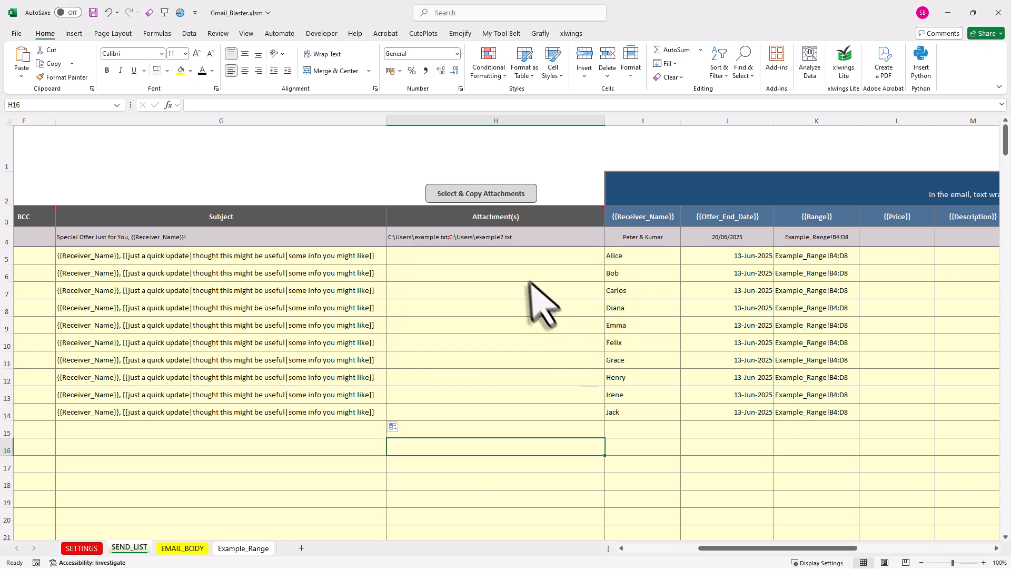
# Paste the copied attachment path into H5 and fill it down to H14 for every recipient
pyautogui.click(521, 260)
pyautogui.hotkey('ctrl', 'v')
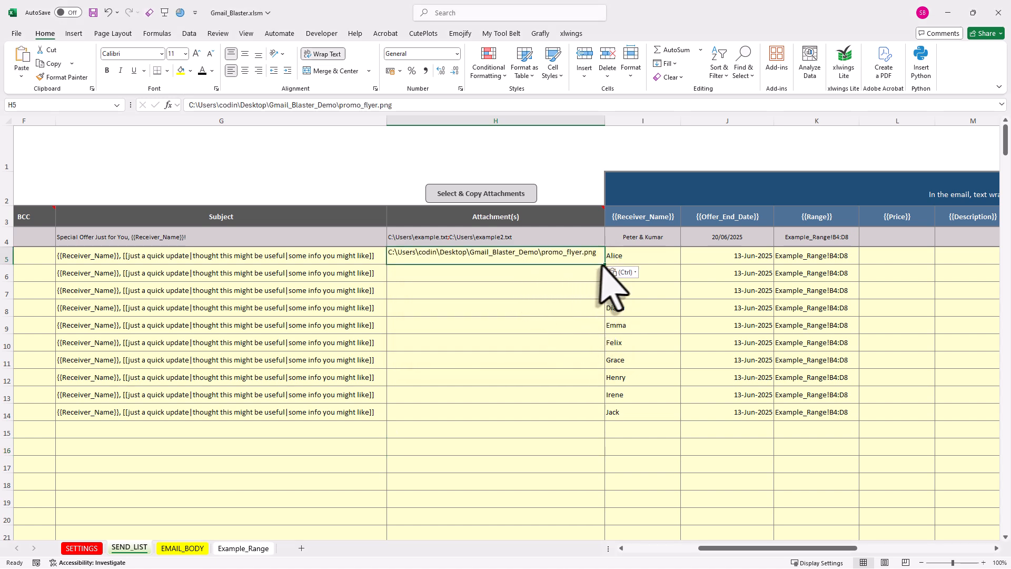
pyautogui.moveTo(604, 264); pyautogui.dragTo(599, 421)
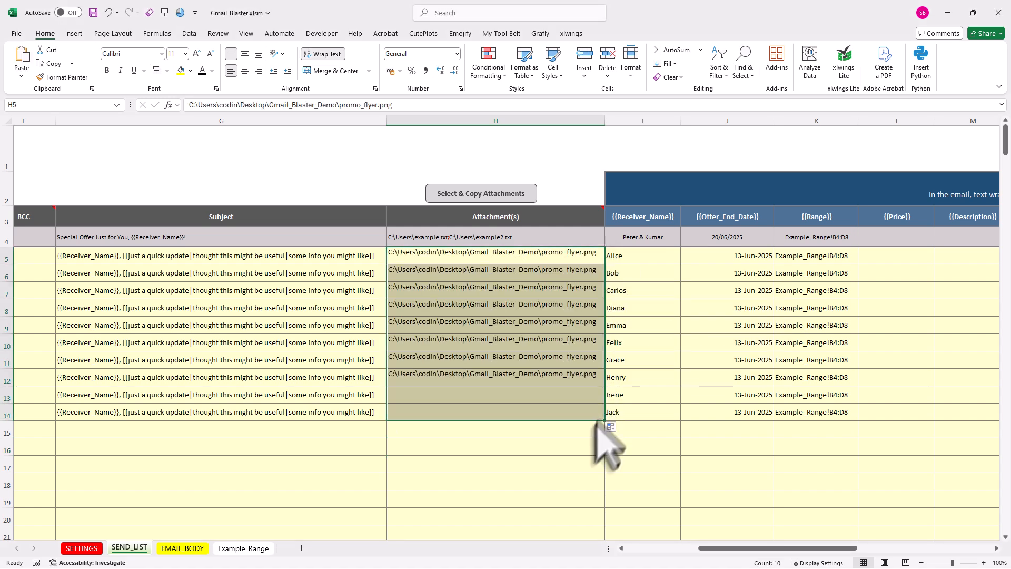
pyautogui.click(590, 451)
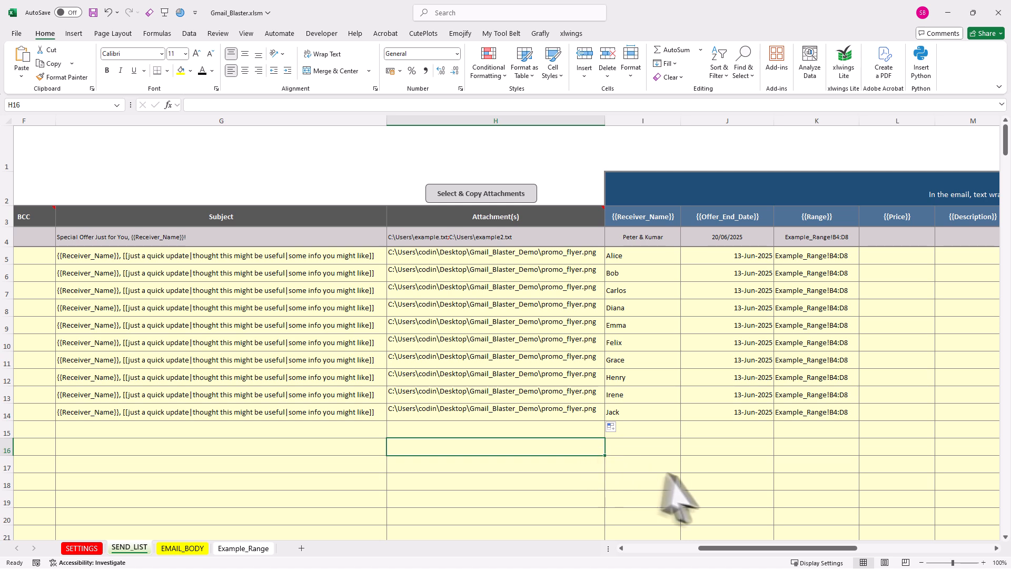
# Examine the offer end date formula and range reference in the first recipient's placeholders, and the pricing table on the Example_Range sheet
pyautogui.moveTo(708, 549); pyautogui.dragTo(801, 547)
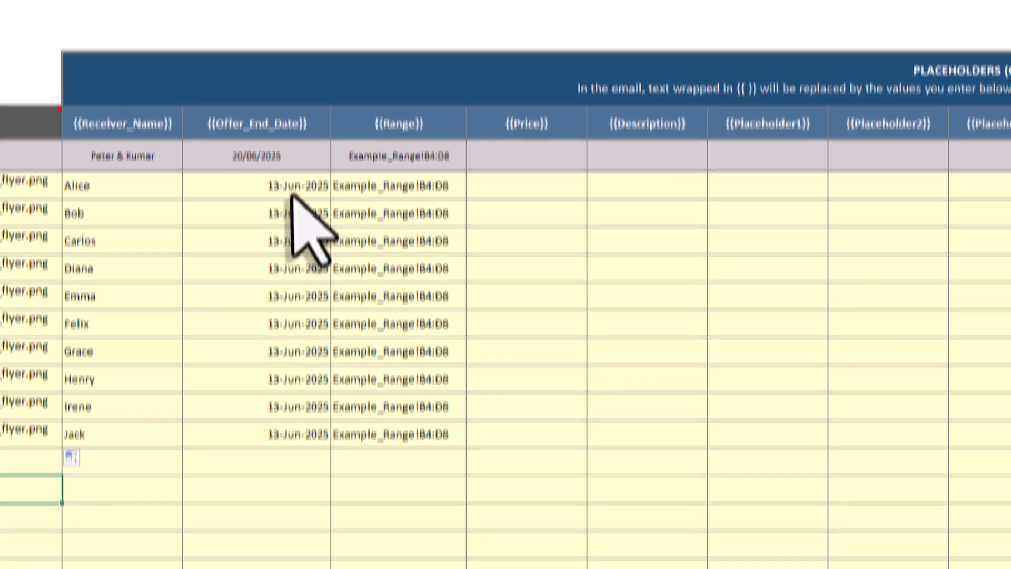
pyautogui.click(292, 170)
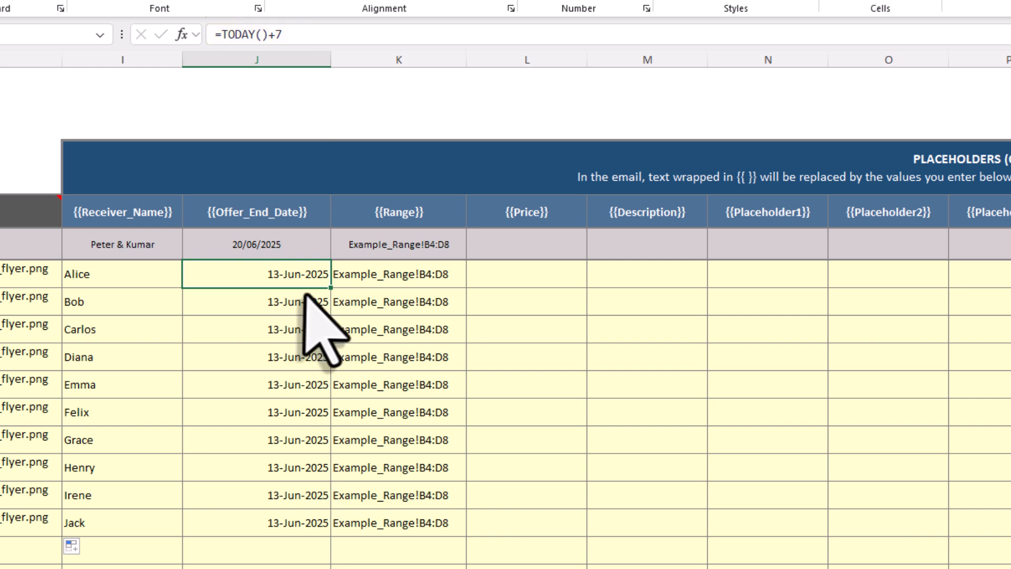
pyautogui.press('Right')
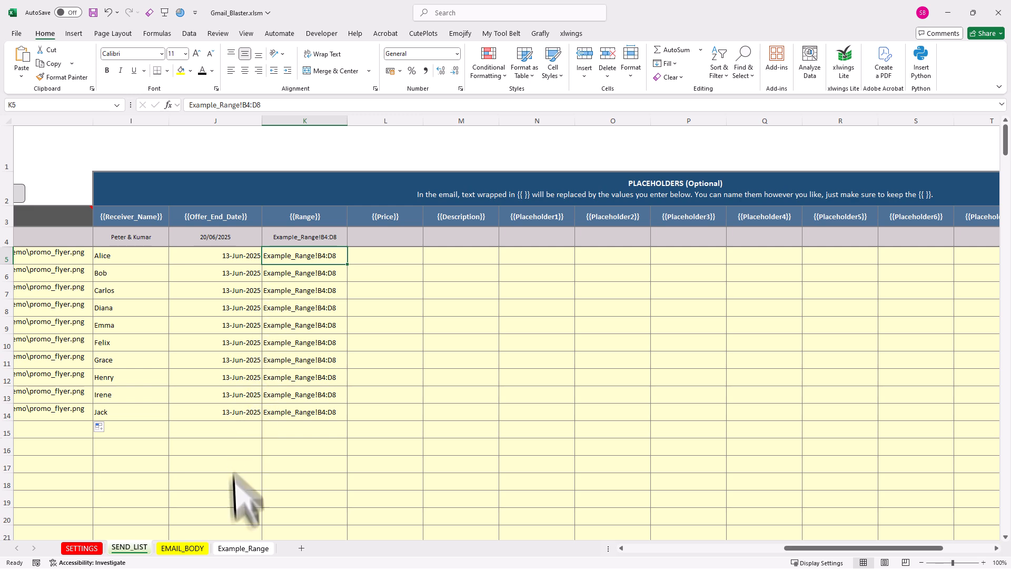
pyautogui.click(238, 549)
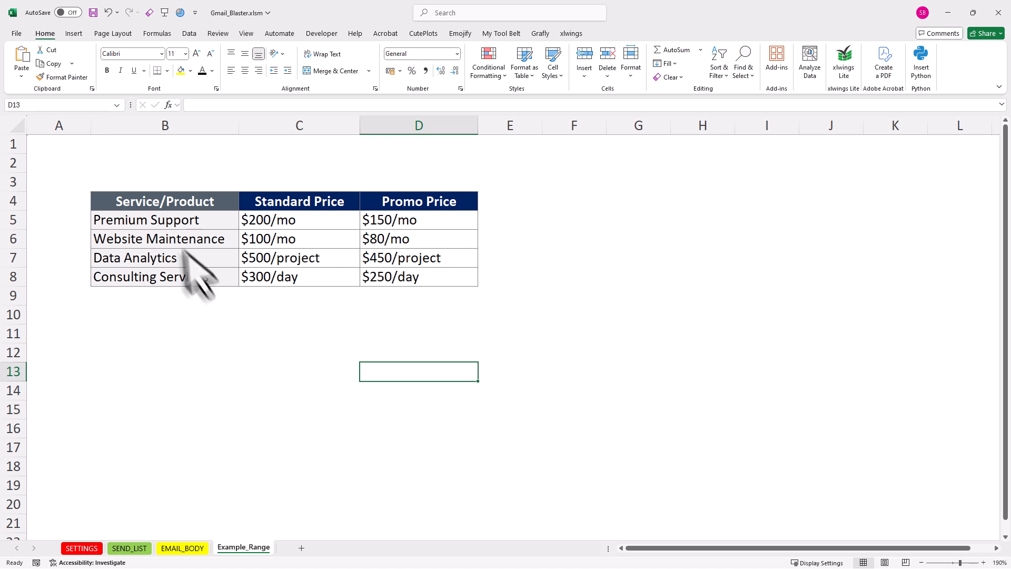
pyautogui.moveTo(145, 210); pyautogui.dragTo(418, 295)
pyautogui.click(417, 315)
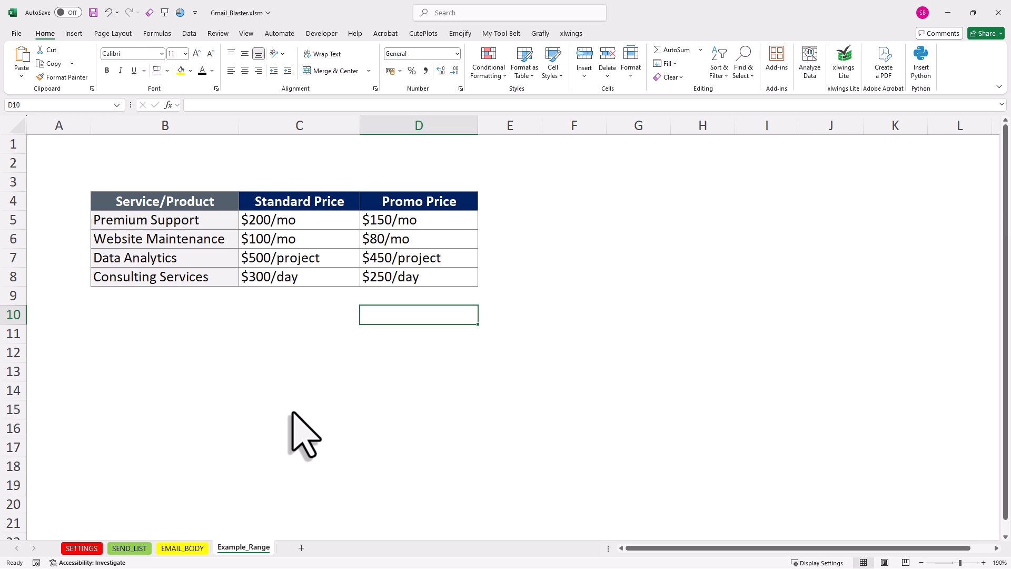
# Make the greeting line with the {{Receiver_Name}} placeholder bold in the EMAIL_BODY sheet's message text
pyautogui.click(185, 546)
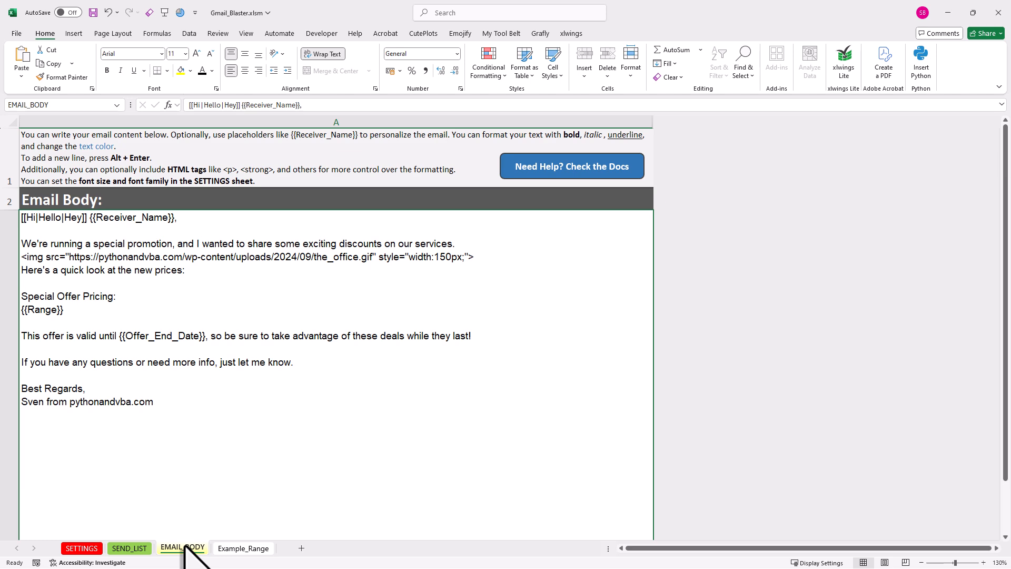
pyautogui.doubleClick(311, 398)
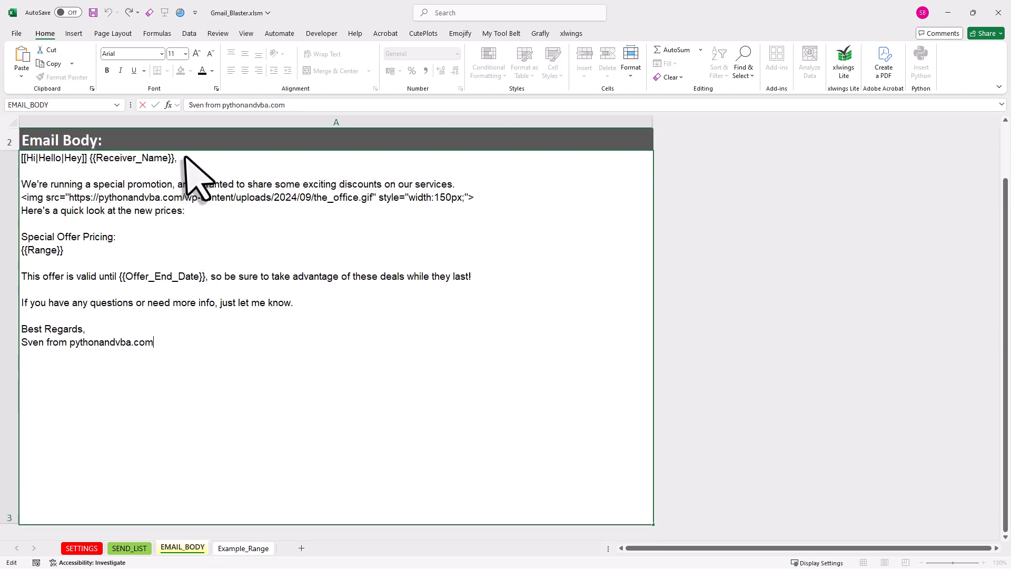
pyautogui.moveTo(182, 157); pyautogui.dragTo(21, 160)
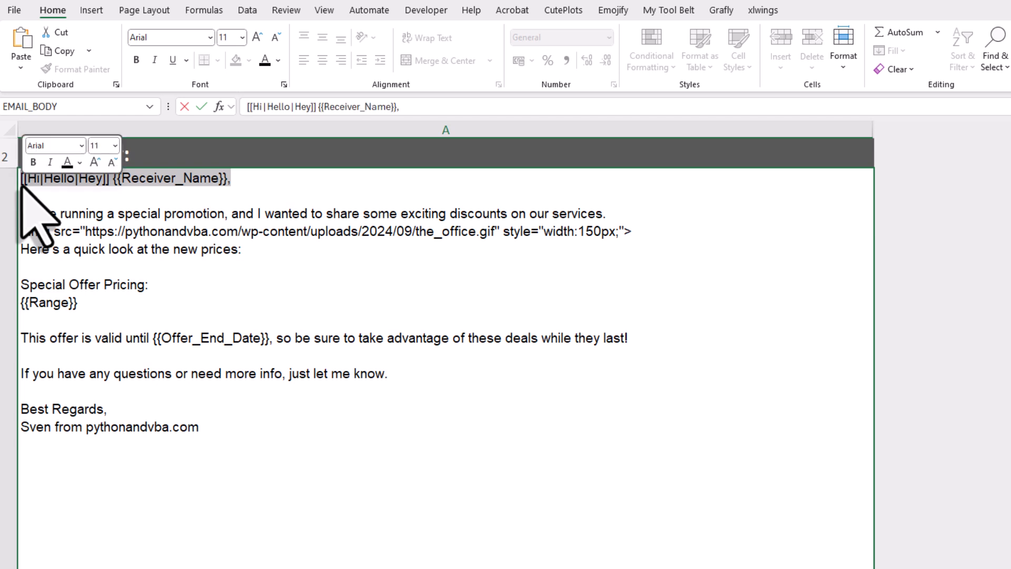
pyautogui.click(136, 60)
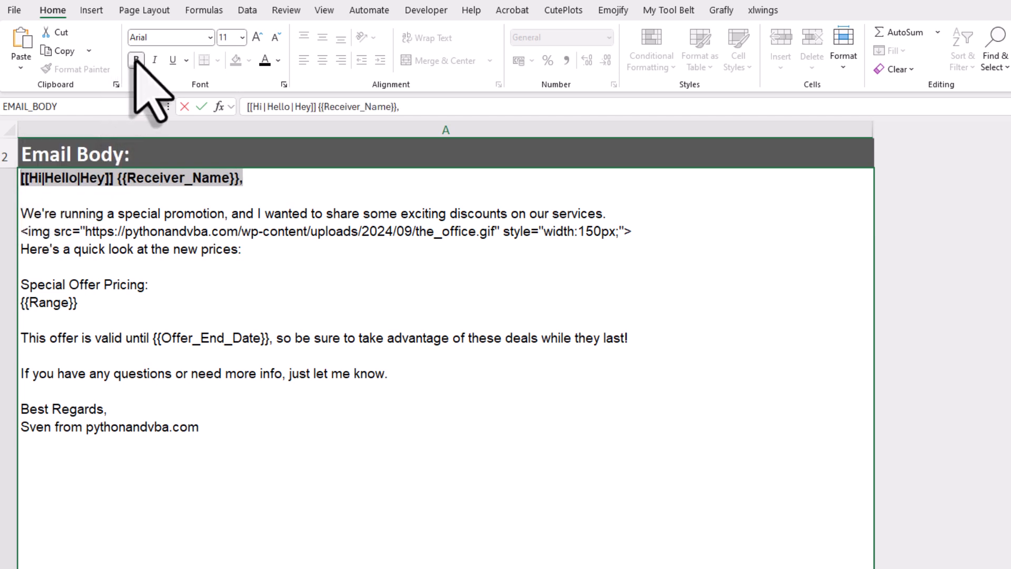
# Format the "Special Offer Pricing:" line of the email body as bold red text
pyautogui.moveTo(152, 284); pyautogui.dragTo(24, 287)
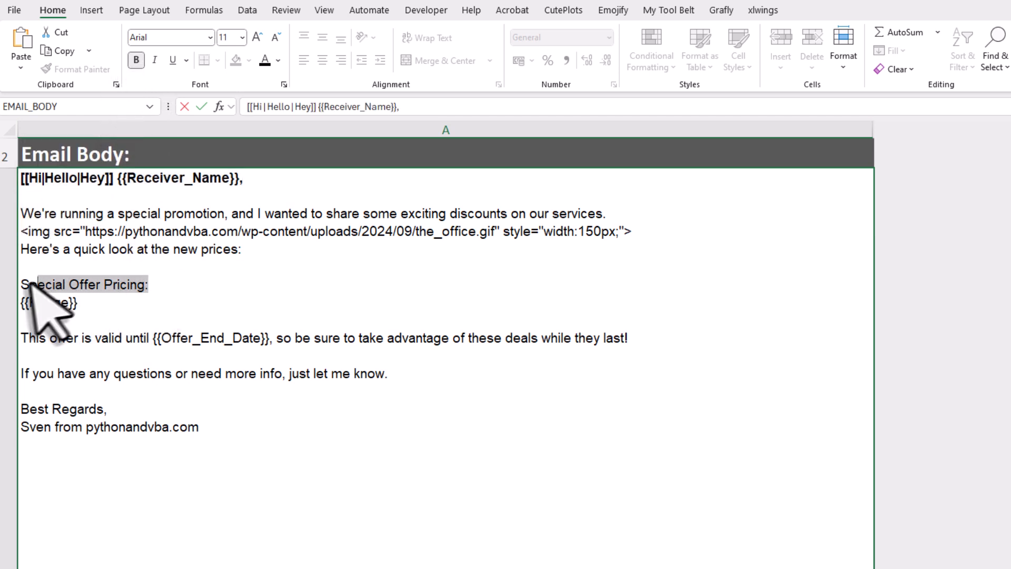
pyautogui.click(136, 59)
pyautogui.click(277, 60)
pyautogui.click(281, 296)
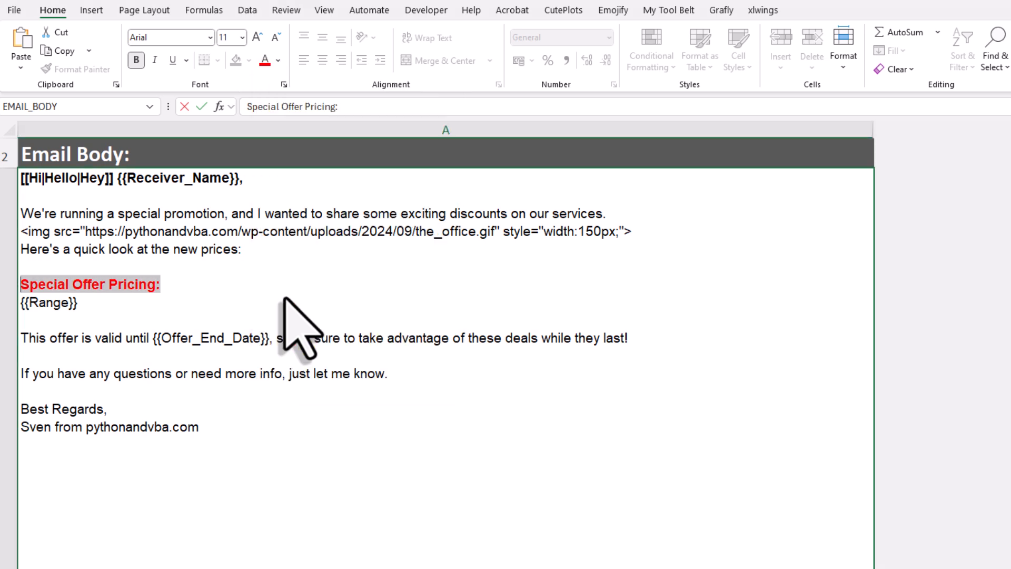
# Format the signature line below "Best Regards," as italic gray text and commit the email body edit
pyautogui.moveTo(199, 426); pyautogui.dragTo(21, 428)
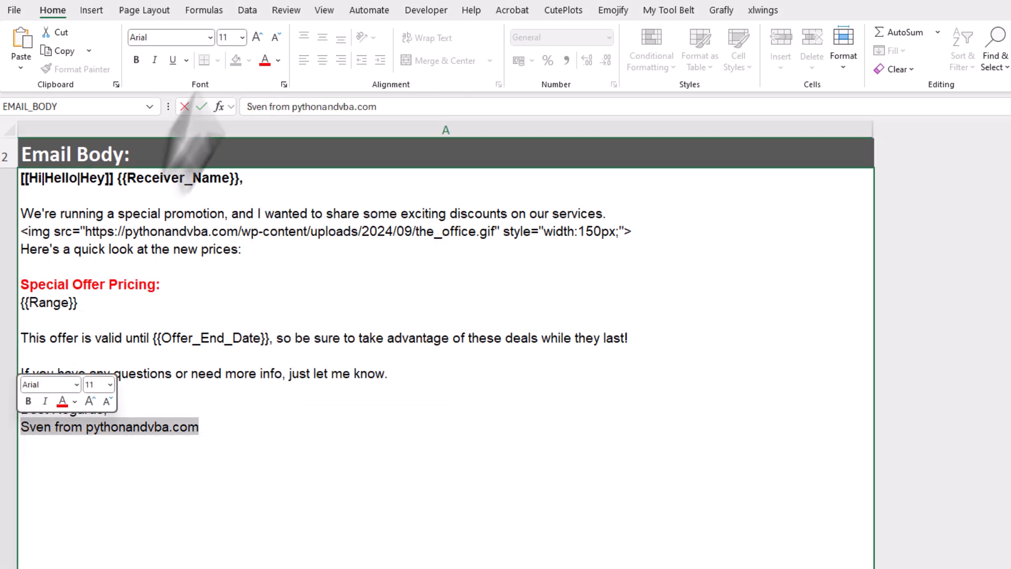
pyautogui.click(155, 59)
pyautogui.click(277, 60)
pyautogui.click(282, 200)
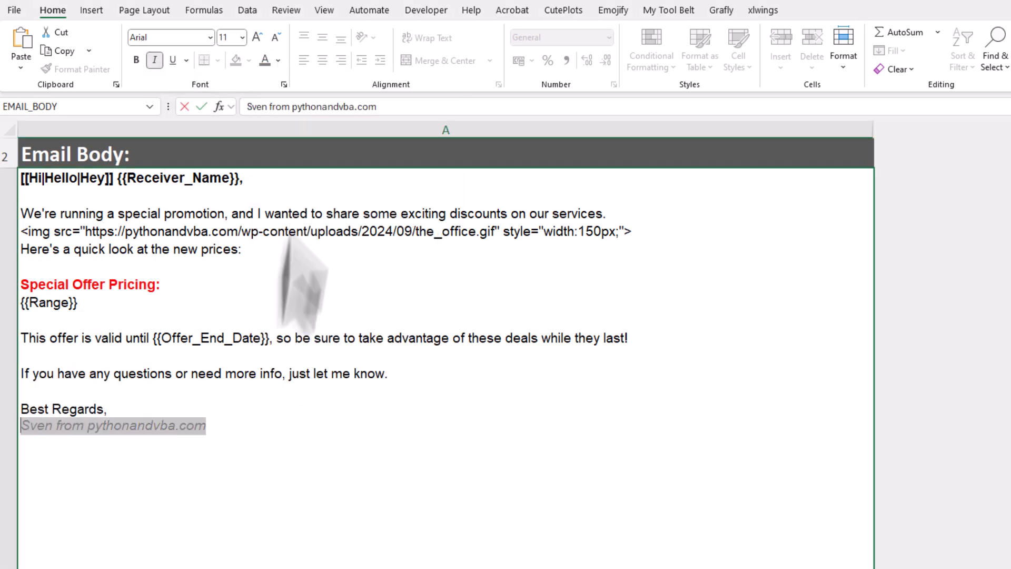
pyautogui.hotkey('ctrl', 'Return')
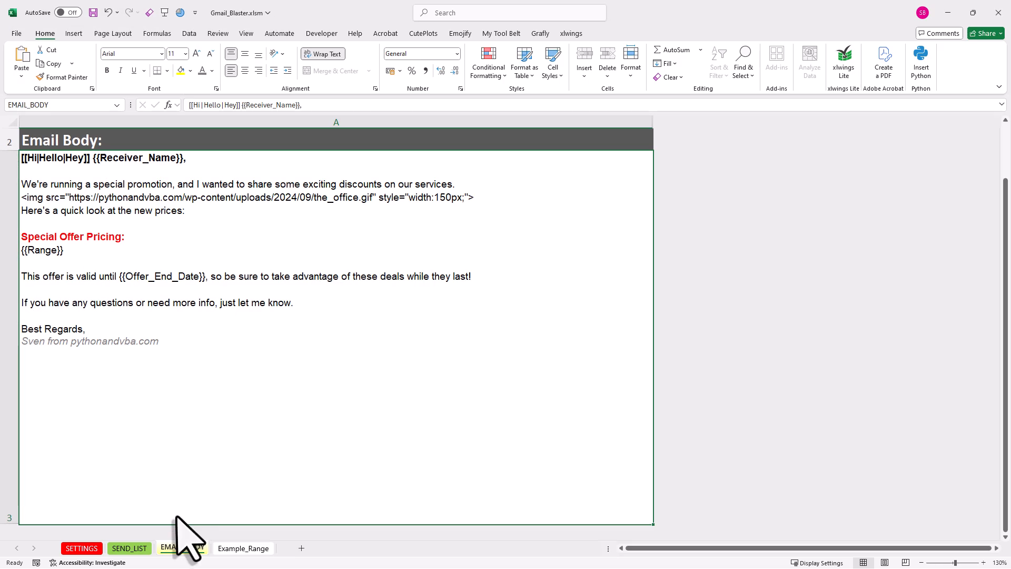
# Return to the first columns of the SEND_LIST sheet and place the workbook window beside the Gmail inbox
pyautogui.click(132, 548)
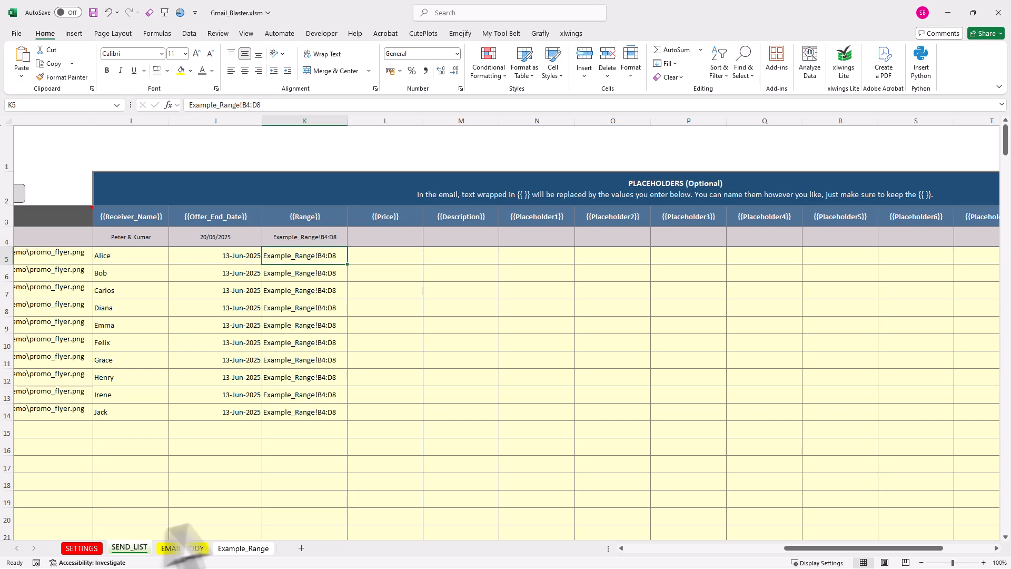
pyautogui.moveTo(781, 548); pyautogui.dragTo(622, 548)
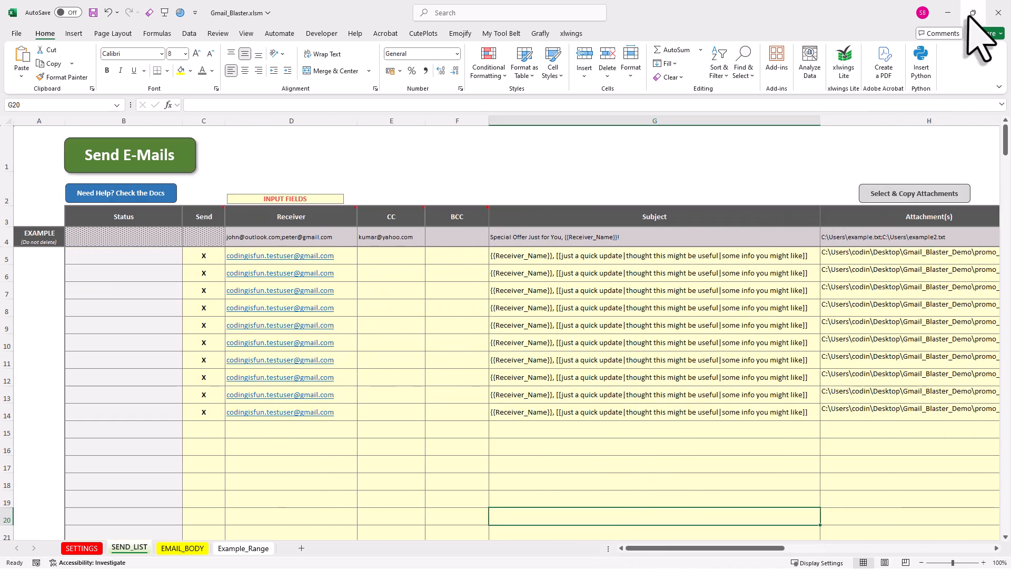
pyautogui.moveTo(854, 8); pyautogui.dragTo(485, 77)
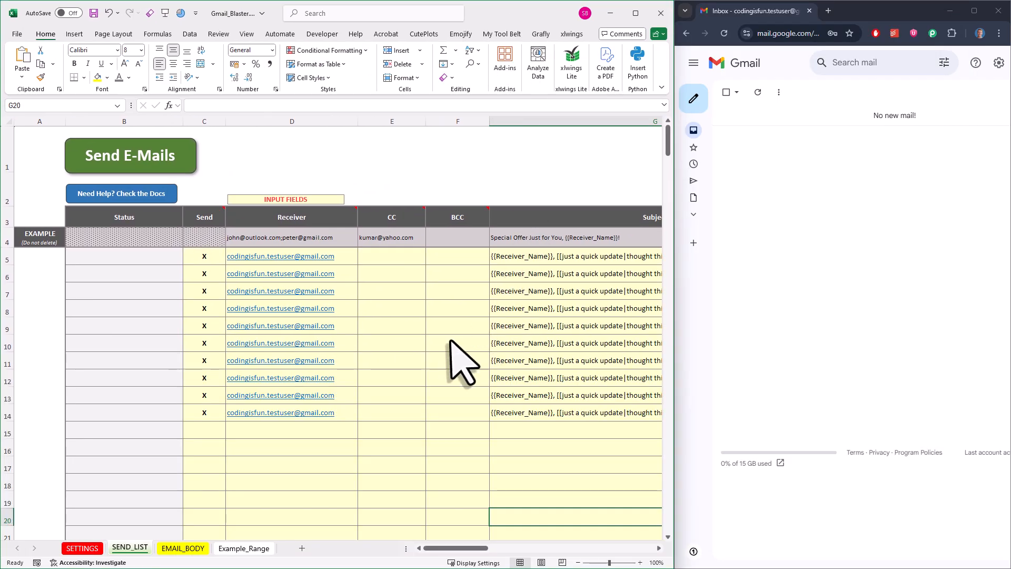
# Send the e-mails to all marked recipients, confirm the sending, and dismiss the completion summary
pyautogui.click(147, 161)
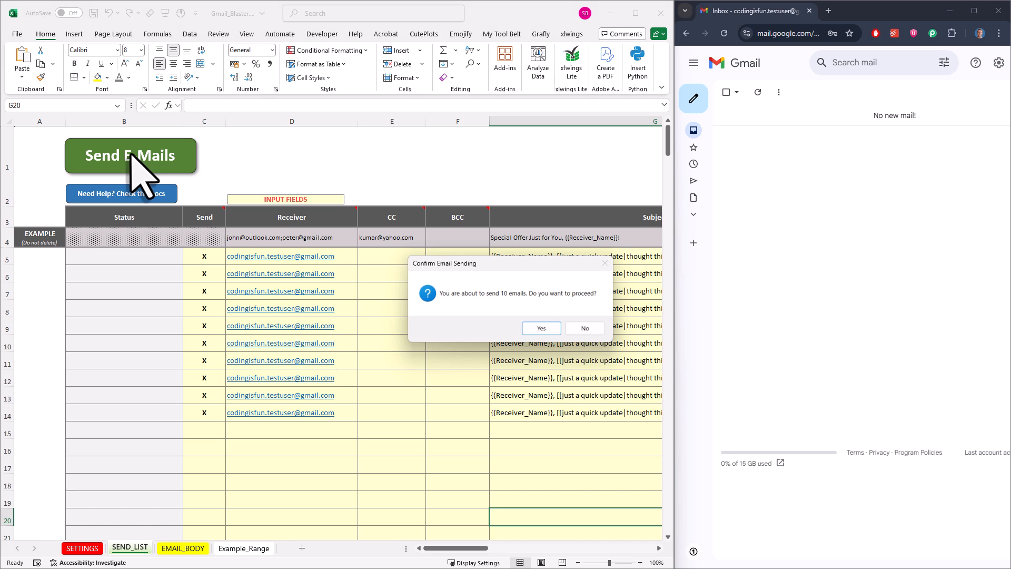
pyautogui.click(541, 328)
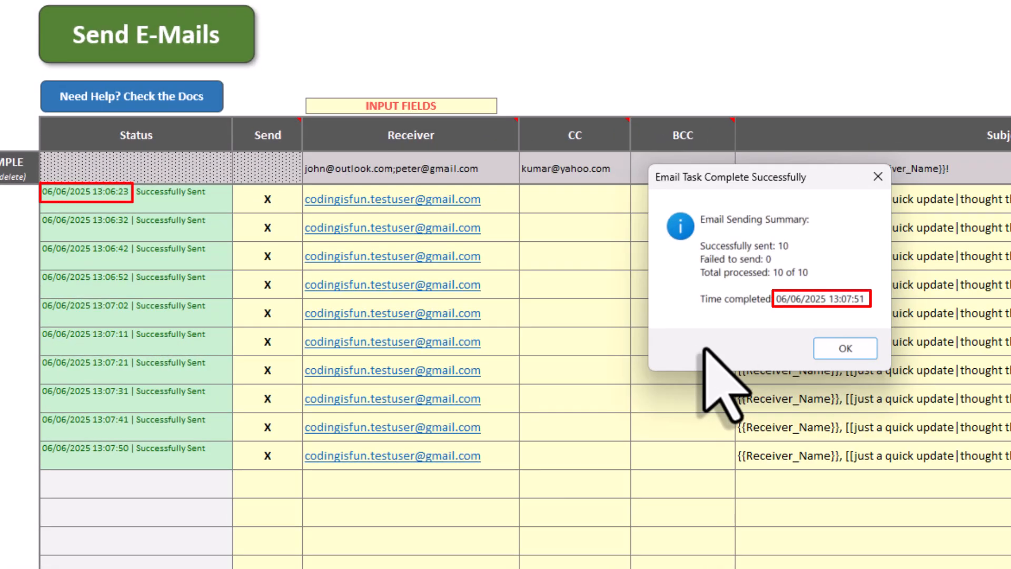
pyautogui.click(842, 347)
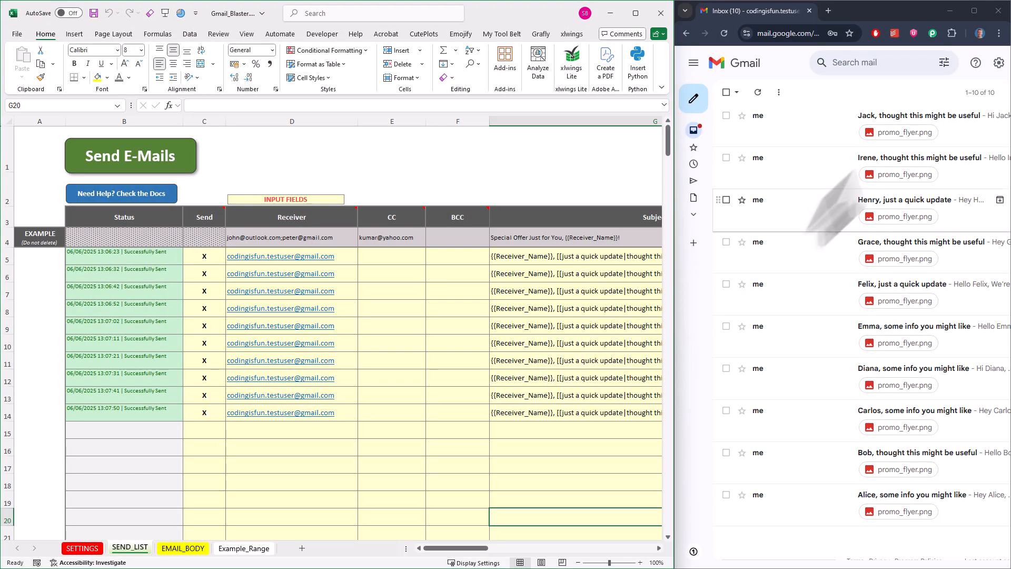
# Switch to the Gmail inbox, open the newest received email, and inspect its pricing table and the promo_flyer.png attachment
pyautogui.click(974, 10)
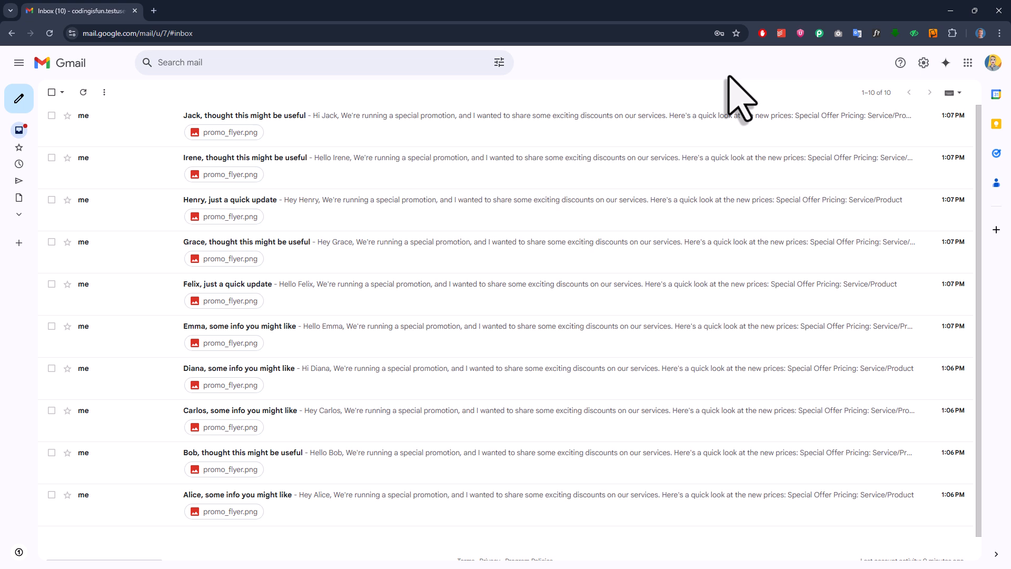
pyautogui.click(360, 125)
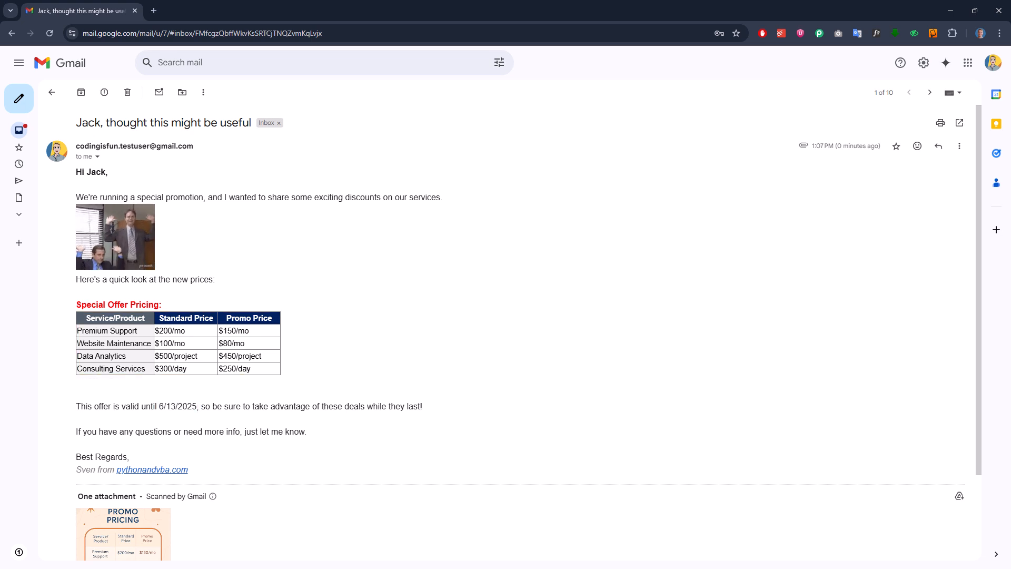
pyautogui.moveTo(258, 371); pyautogui.dragTo(211, 339)
pyautogui.click(212, 341)
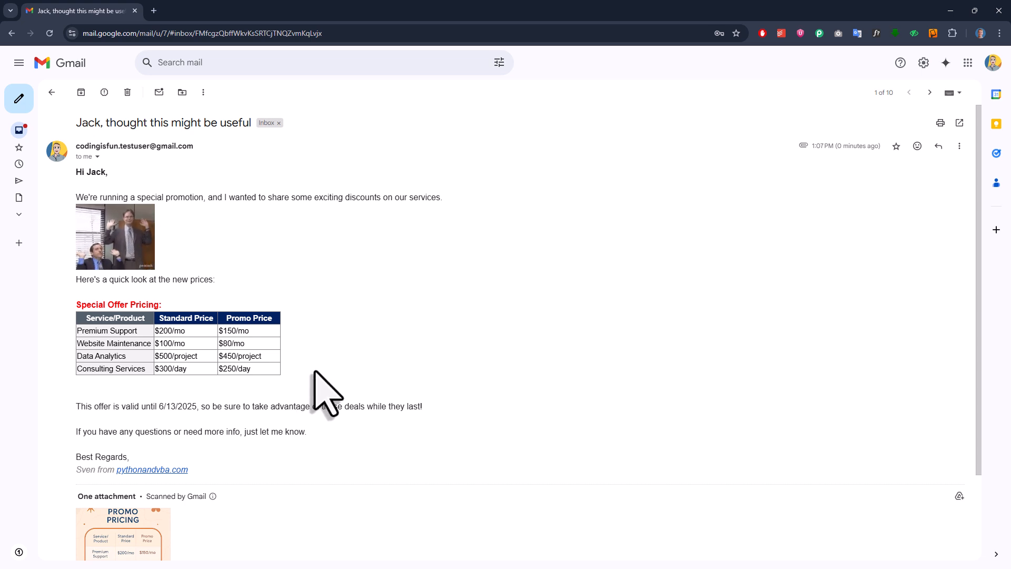
pyautogui.scroll(-1, 314, 371)
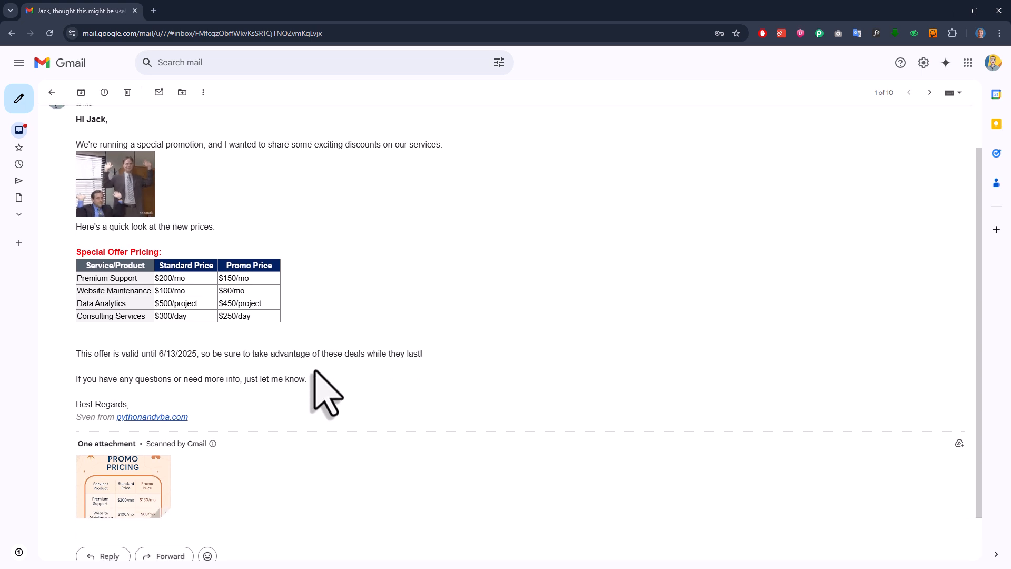
pyautogui.click(140, 476)
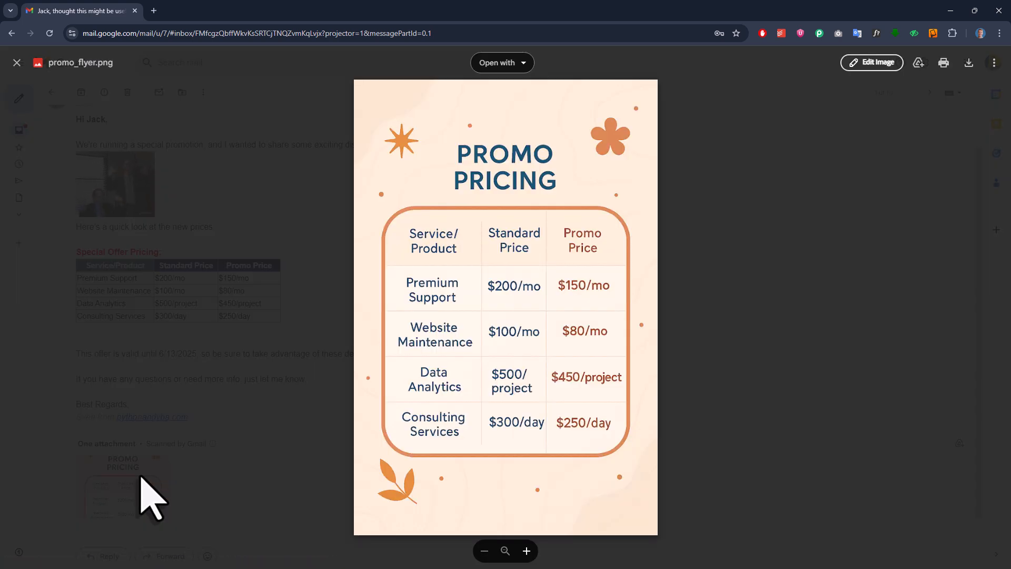
pyautogui.click(17, 62)
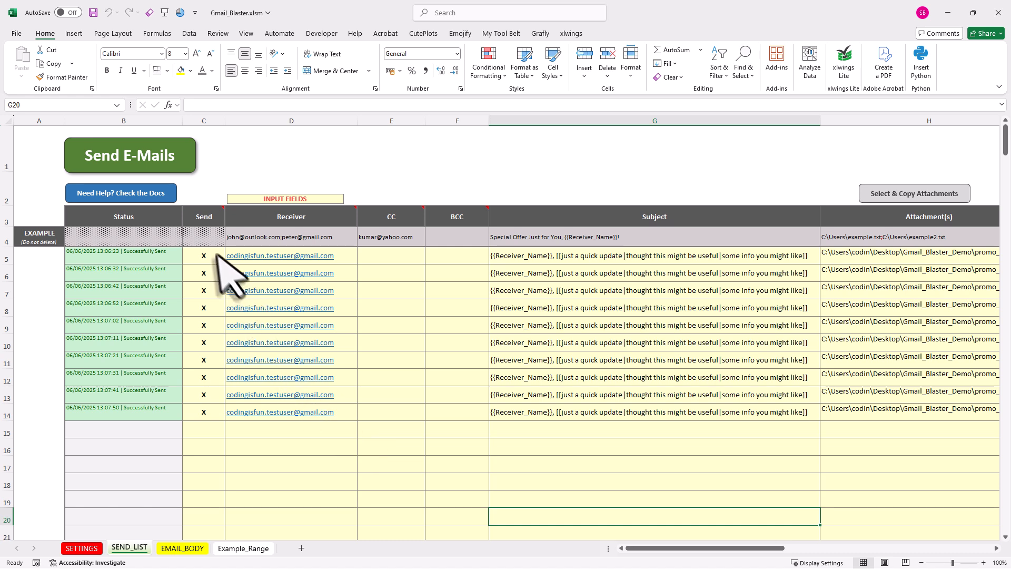
# Clear the Send marks for the ten existing recipients in rows 5 to 14 of the SEND_LIST sheet
pyautogui.moveTo(216, 256); pyautogui.dragTo(220, 412)
pyautogui.press('Delete')
pyautogui.click(330, 436)
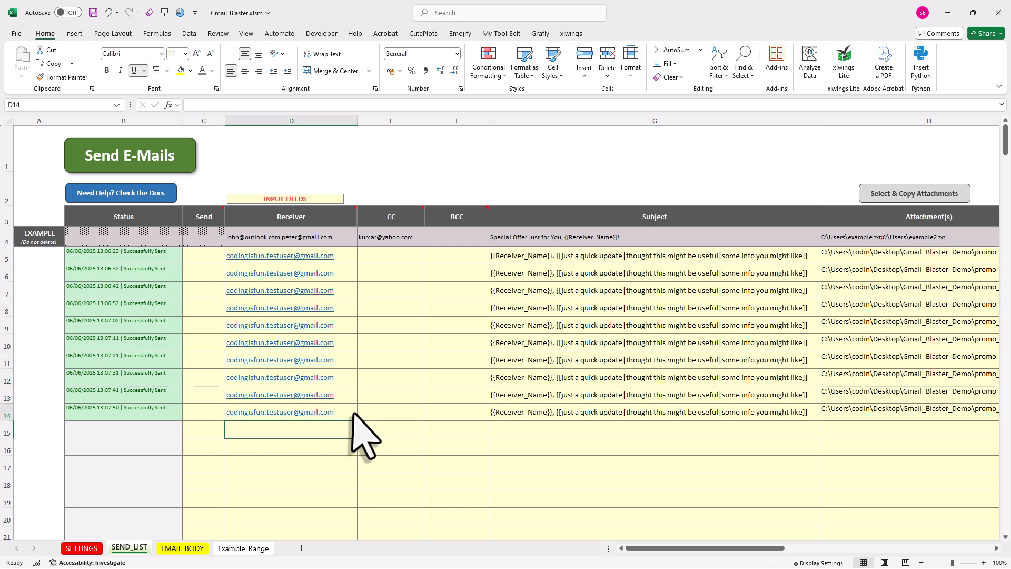
# Copy the receiver address from row 14 into row 15 and enter the subject "This email includes a HTML signature"
pyautogui.click(349, 413)
pyautogui.hotkey('ctrl', 'c')
pyautogui.click(337, 436)
pyautogui.hotkey('ctrl', 'v')
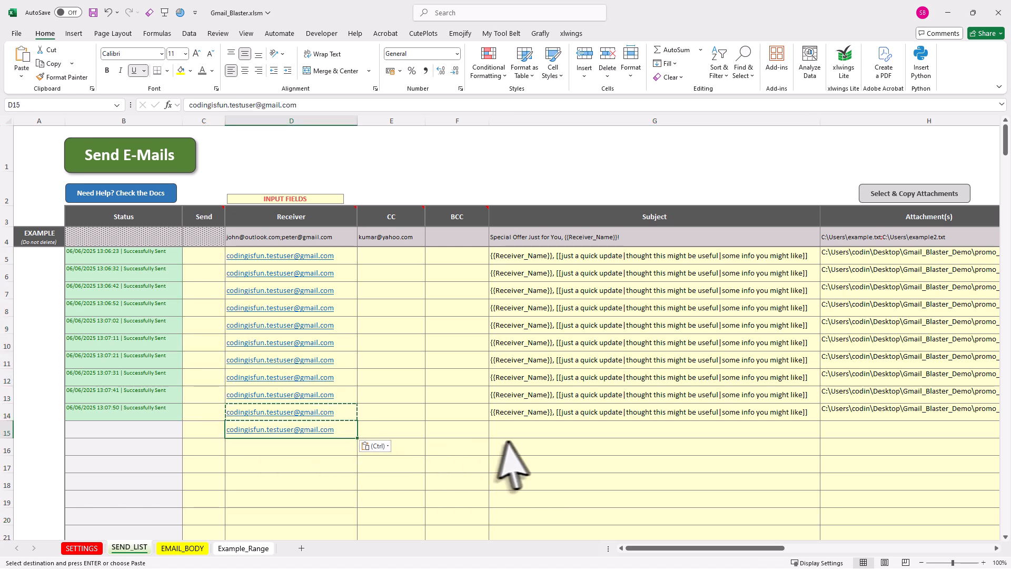
pyautogui.click(536, 435)
pyautogui.write('This email includes a HTML signature')
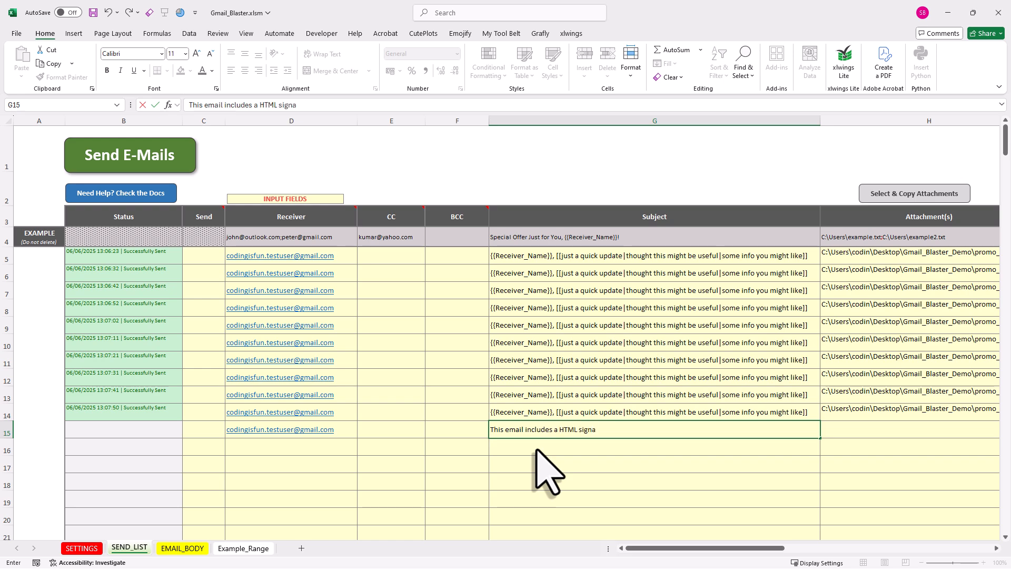
pyautogui.press('Return')
# Fill row 15's placeholders with the receiver's first name and copies of row 14's offer end date and range reference
pyautogui.moveTo(634, 547); pyautogui.dragTo(724, 548)
pyautogui.click(537, 435)
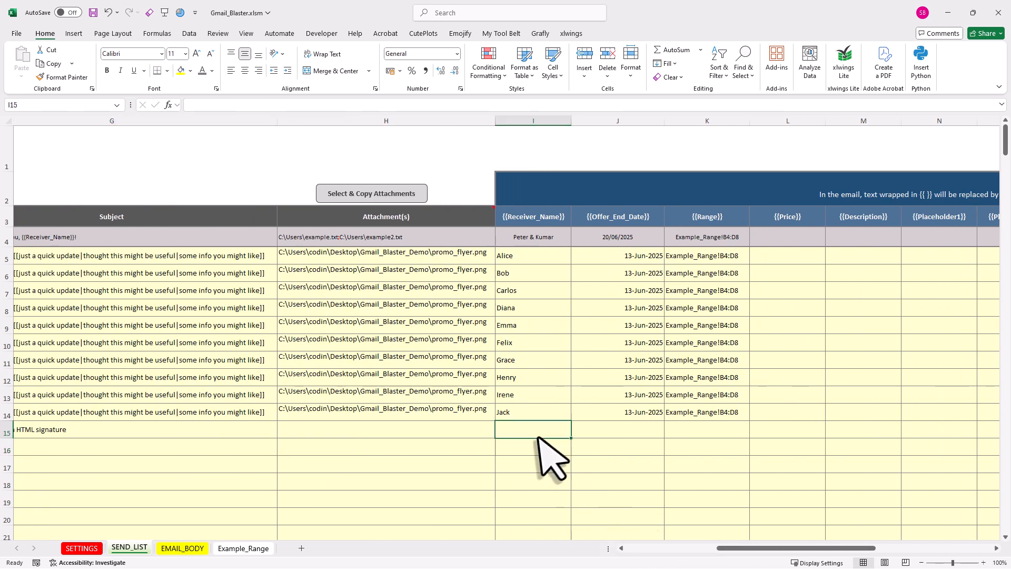
pyautogui.write('Sven')
pyautogui.press('Tab')
pyautogui.moveTo(631, 413); pyautogui.dragTo(711, 413)
pyautogui.hotkey('ctrl', 'c')
pyautogui.click(625, 433)
pyautogui.hotkey('ctrl', 'v')
pyautogui.click(620, 463)
pyautogui.press('Escape')
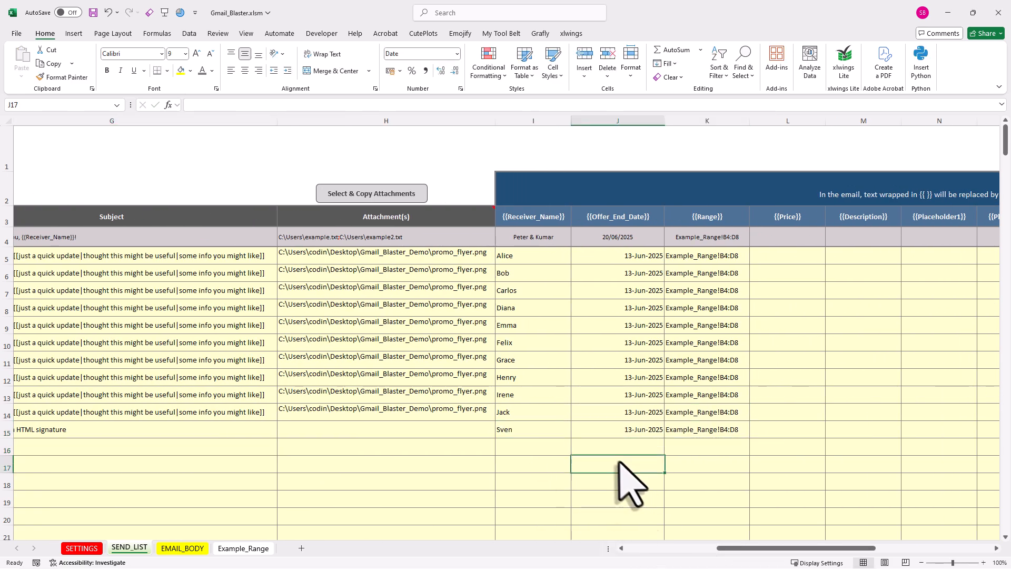
# Delete the "Best Regards," closing and the signature line below it from the email body and commit the edit
pyautogui.click(184, 548)
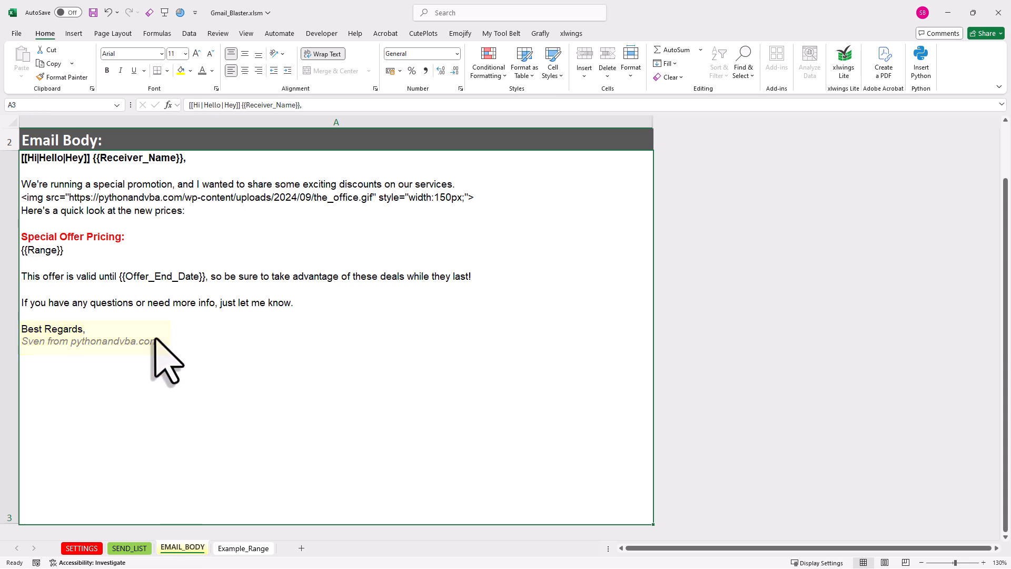
pyautogui.doubleClick(163, 354)
pyautogui.moveTo(171, 359); pyautogui.dragTo(23, 328)
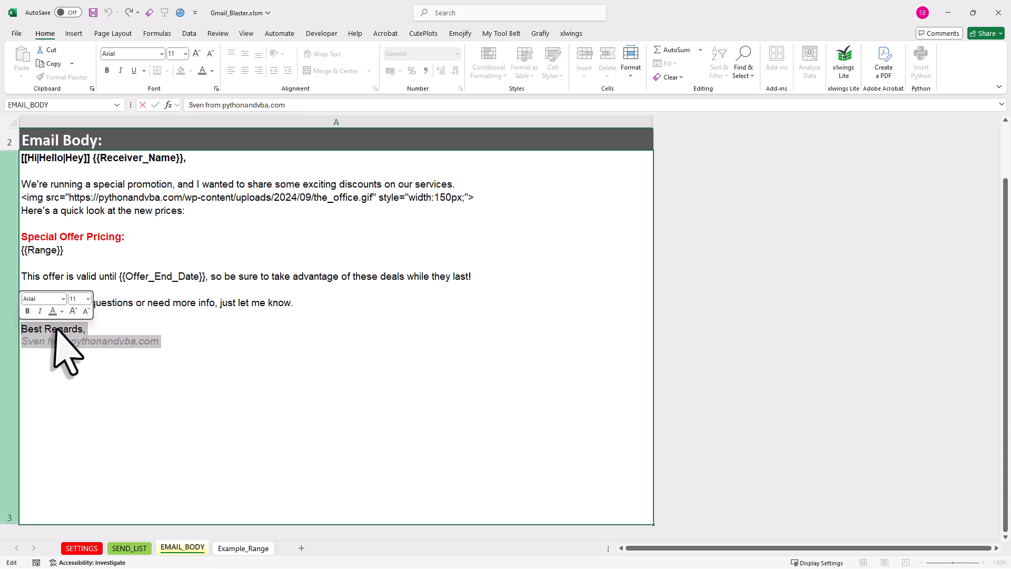
pyautogui.press('BackSpace')
pyautogui.hotkey('ctrl', 'Return')
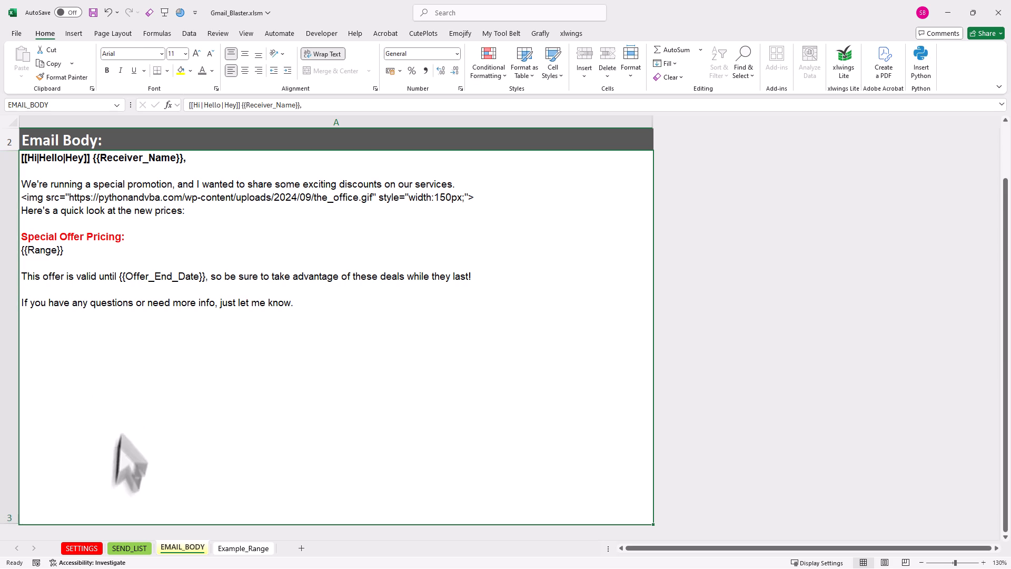
# Open the settings dialog from the SETTINGS sheet and set the placeholder date format to "January 27, 2024"
pyautogui.click(82, 547)
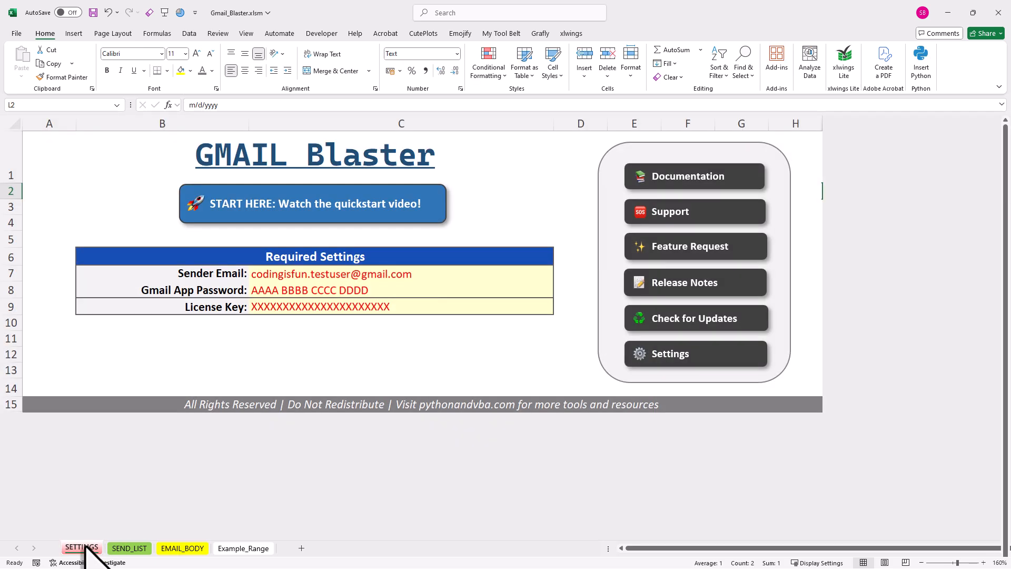
pyautogui.click(673, 356)
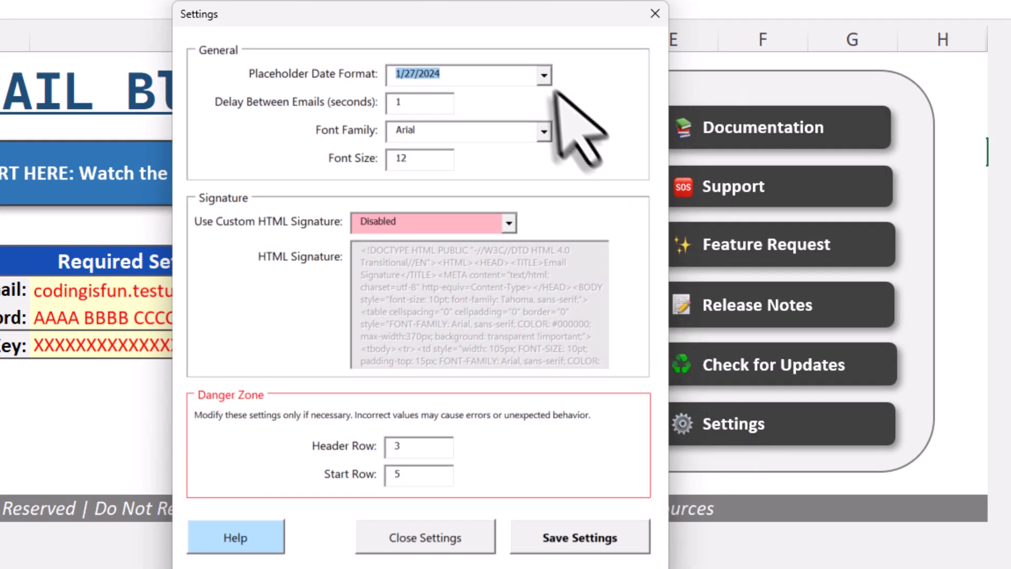
pyautogui.click(544, 77)
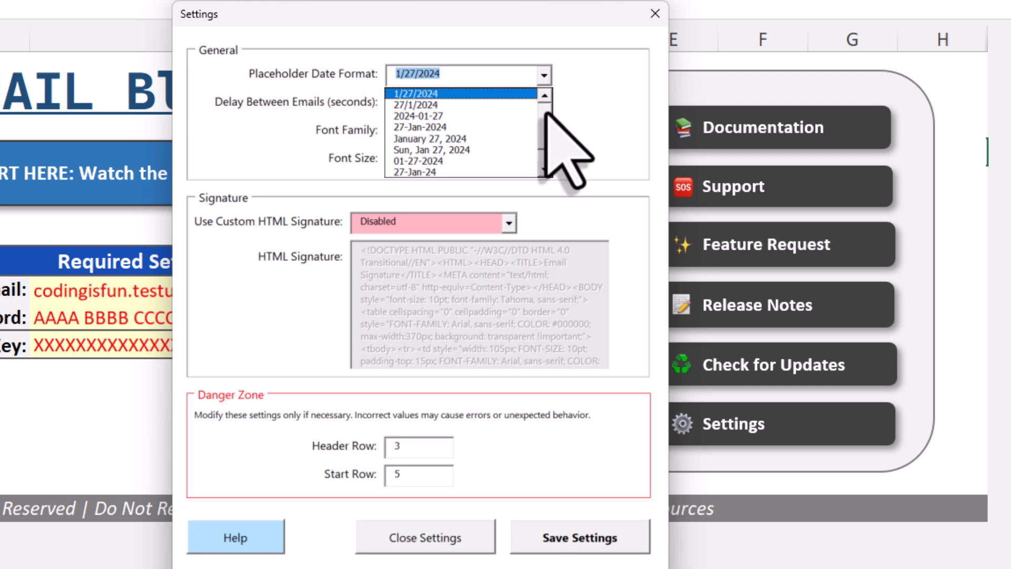
pyautogui.click(463, 139)
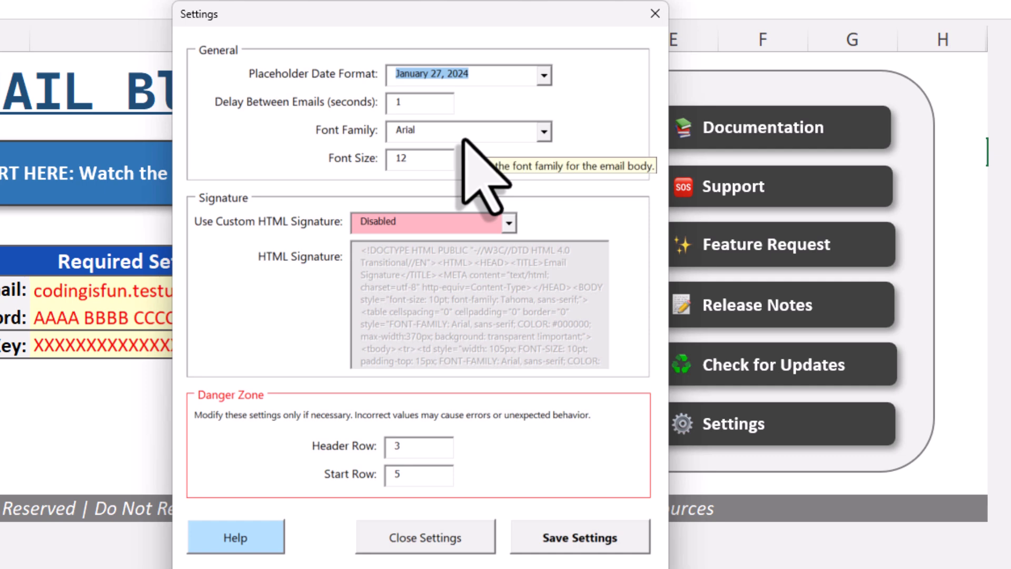
# Set the email font family to Comic Sans MS and the font size to 16
pyautogui.click(543, 131)
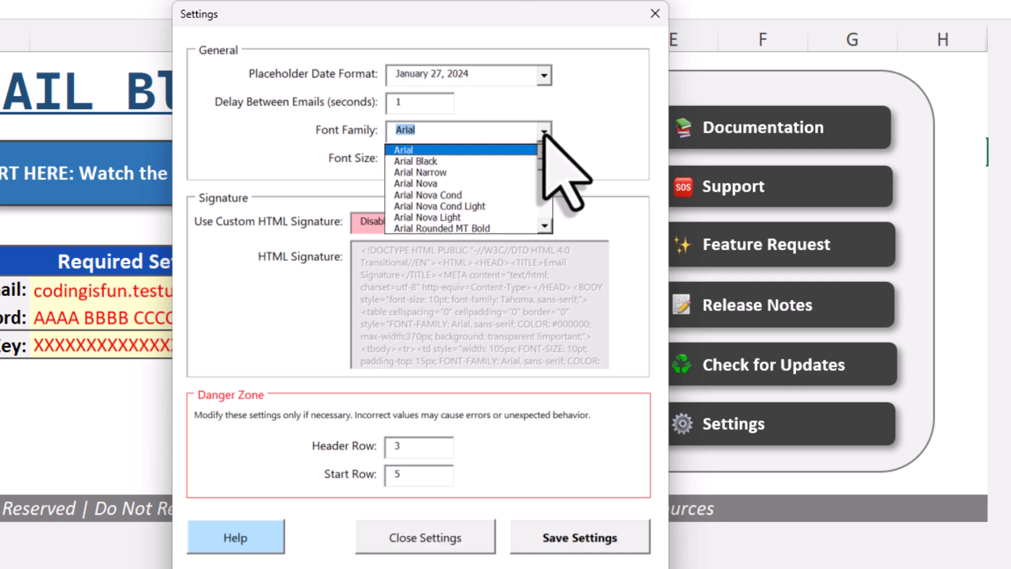
pyautogui.write('comi')
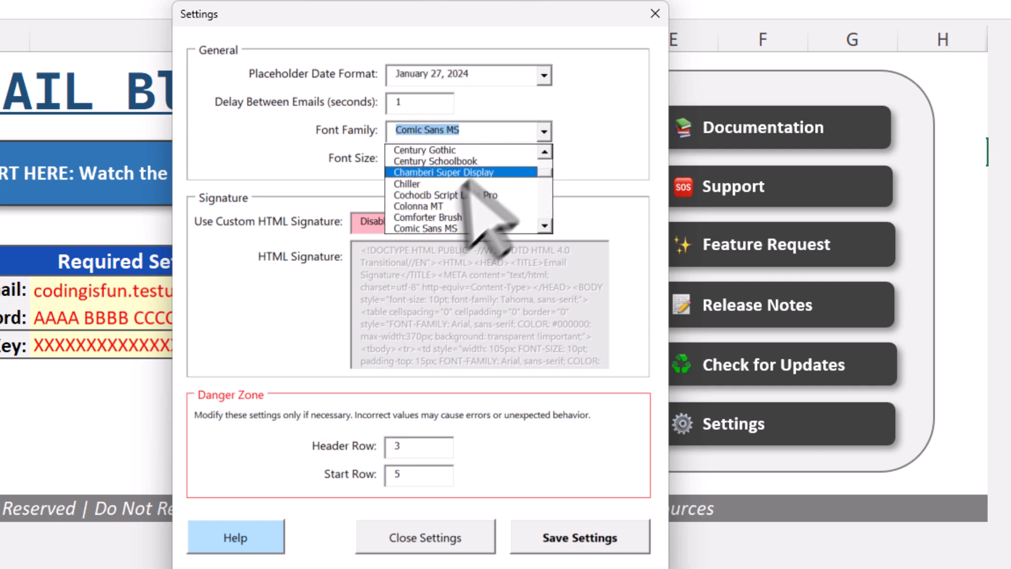
pyautogui.click(440, 228)
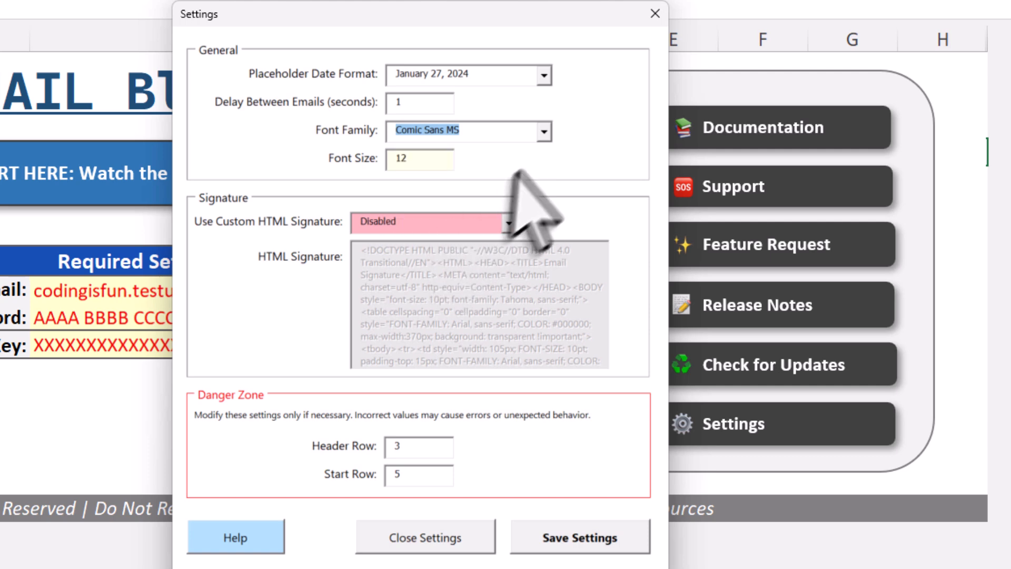
pyautogui.click(424, 166)
pyautogui.write('1')
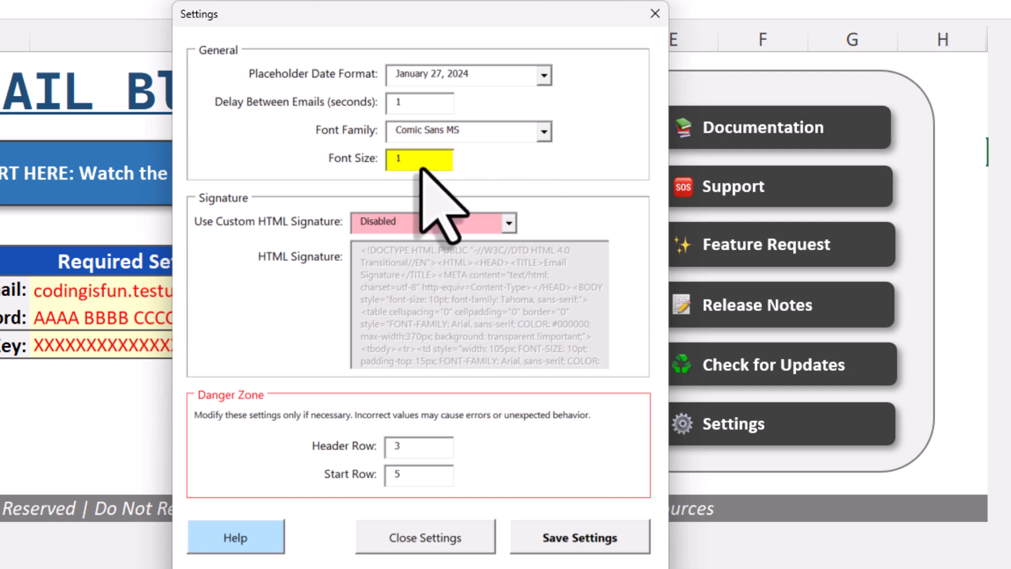
pyautogui.write('6')
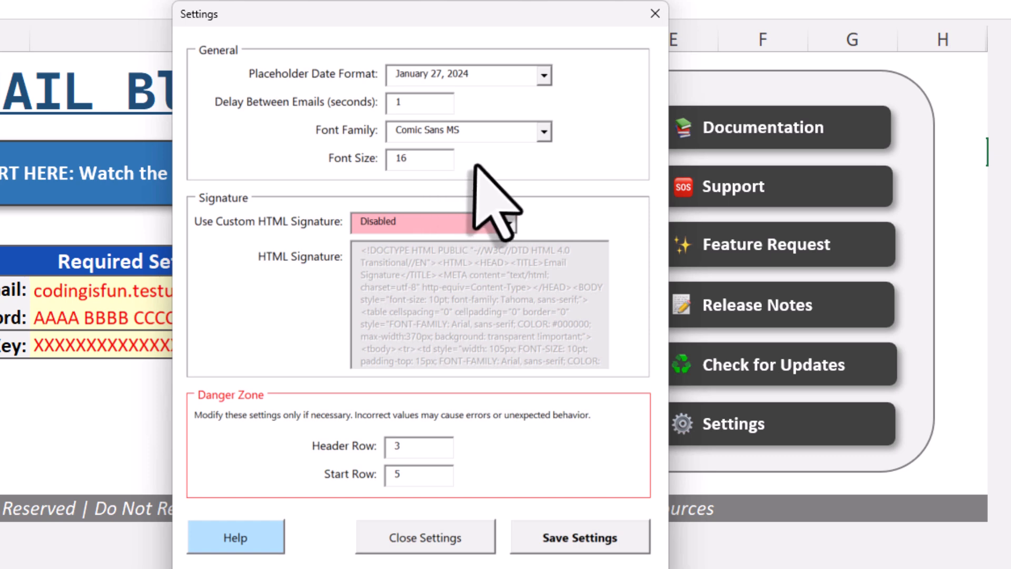
# Enable the custom HTML signature and place the cursor in its HTML code
pyautogui.click(507, 221)
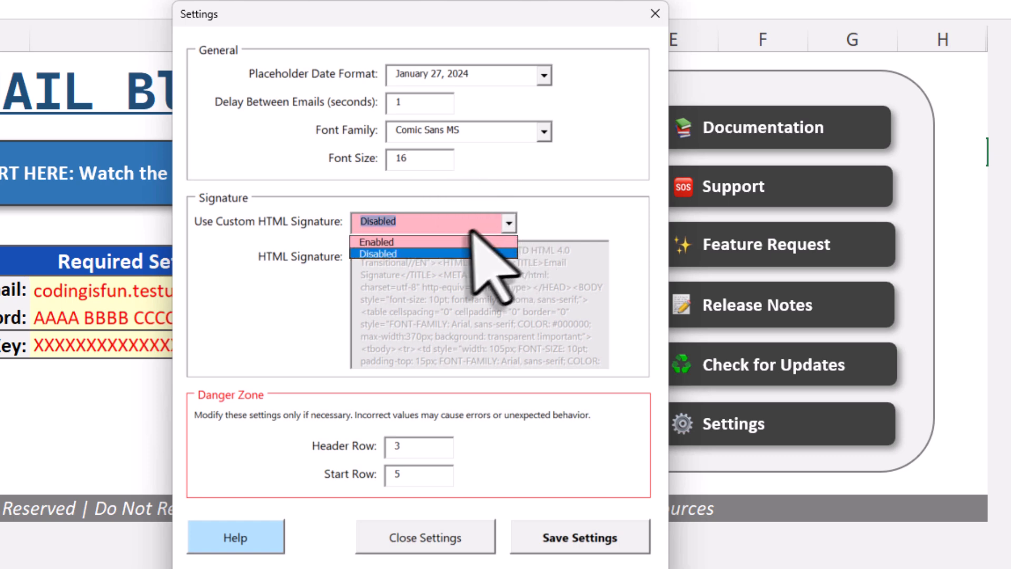
pyautogui.click(448, 241)
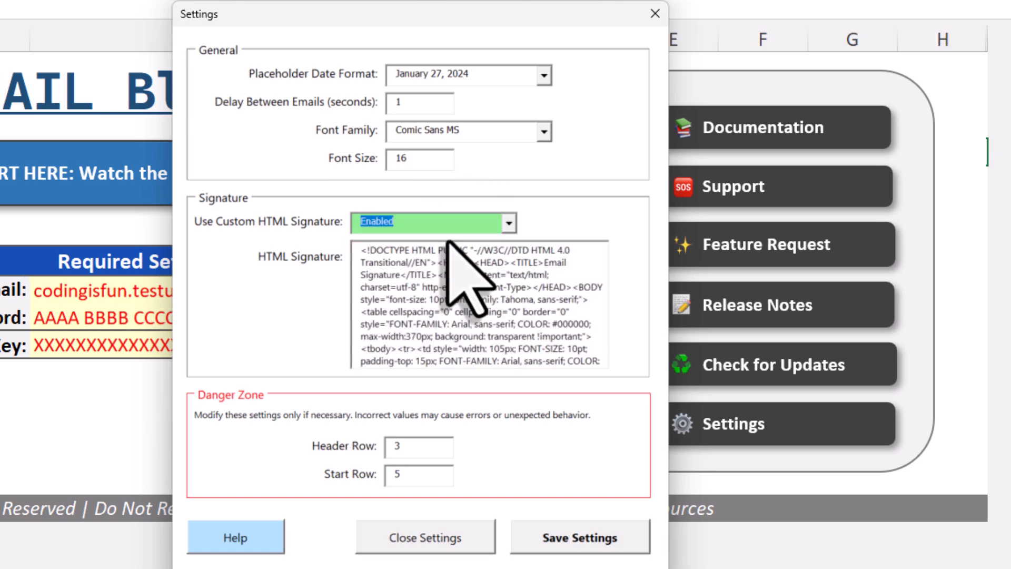
pyautogui.click(520, 269)
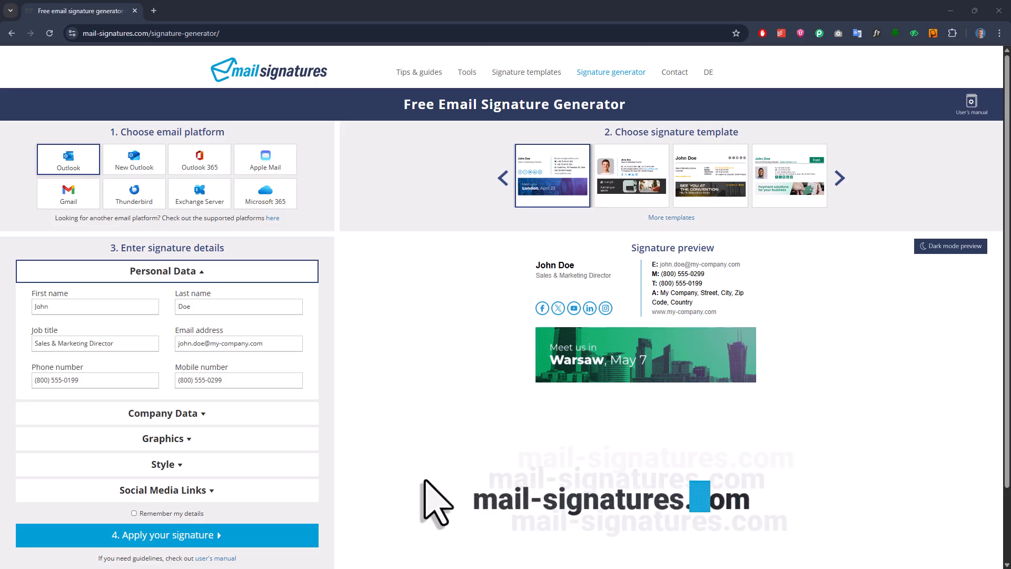
# In the mail-signatures.com generator, enter the sender's first and last name and the job title "Data Analyst"
pyautogui.doubleClick(62, 308)
pyautogui.write('Sven')
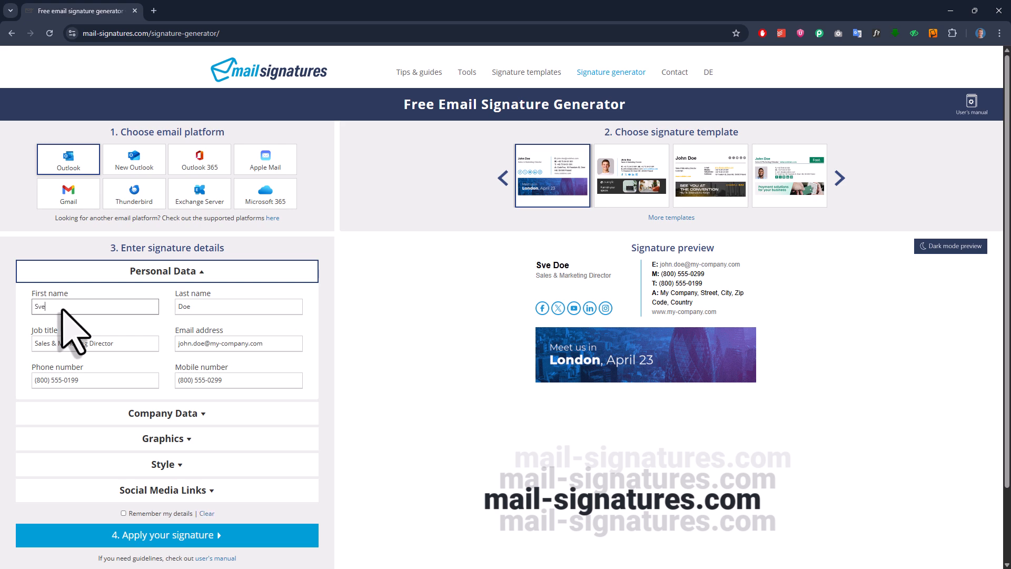
pyautogui.press('Tab')
pyautogui.write('Bosau')
pyautogui.press('Tab')
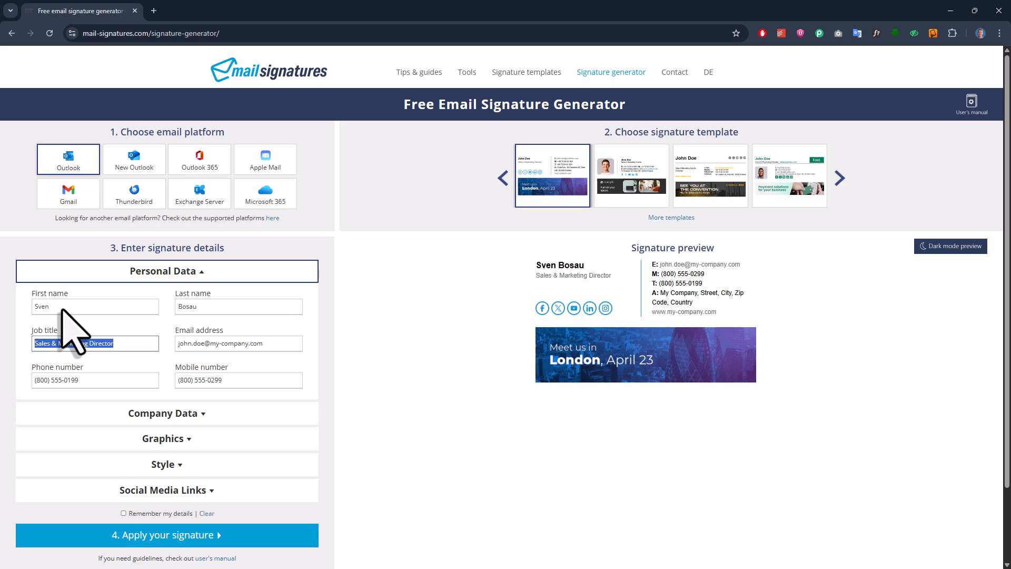
pyautogui.write('Data Analyst')
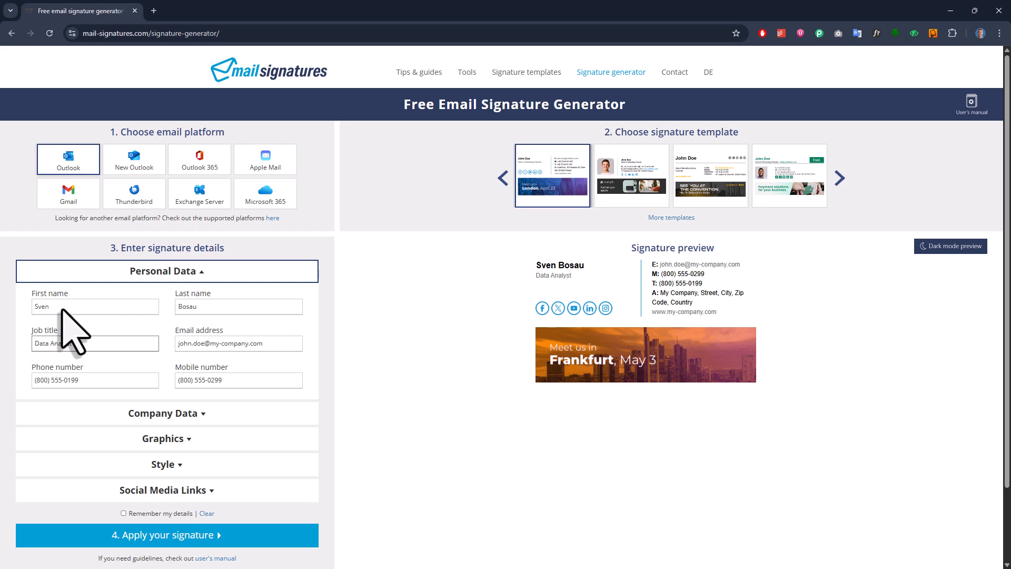
pyautogui.press('Tab')
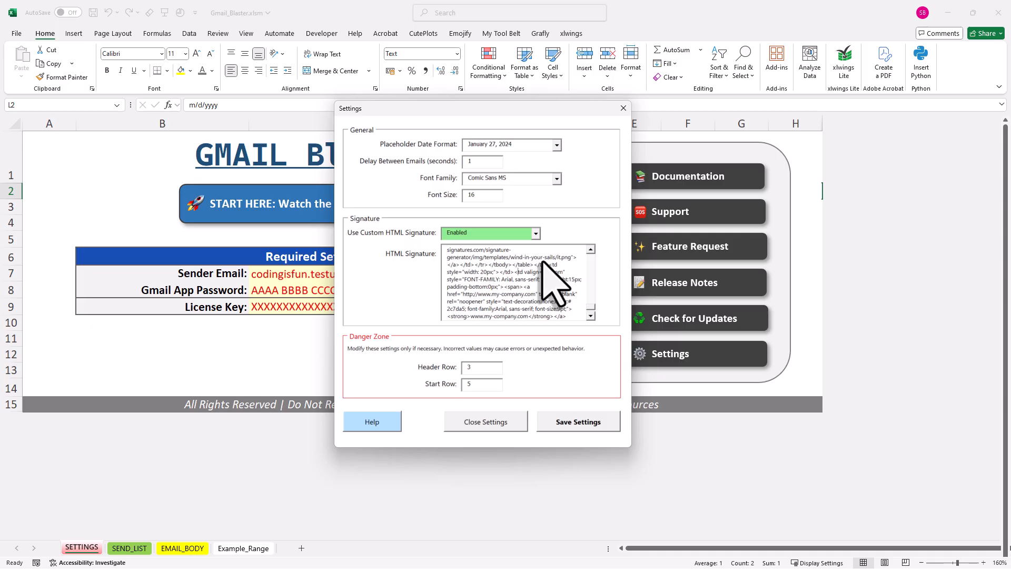
# Save the date, font and HTML signature settings in the Gmail_Blaster workbook and close the settings dialog
pyautogui.click(560, 423)
pyautogui.click(555, 327)
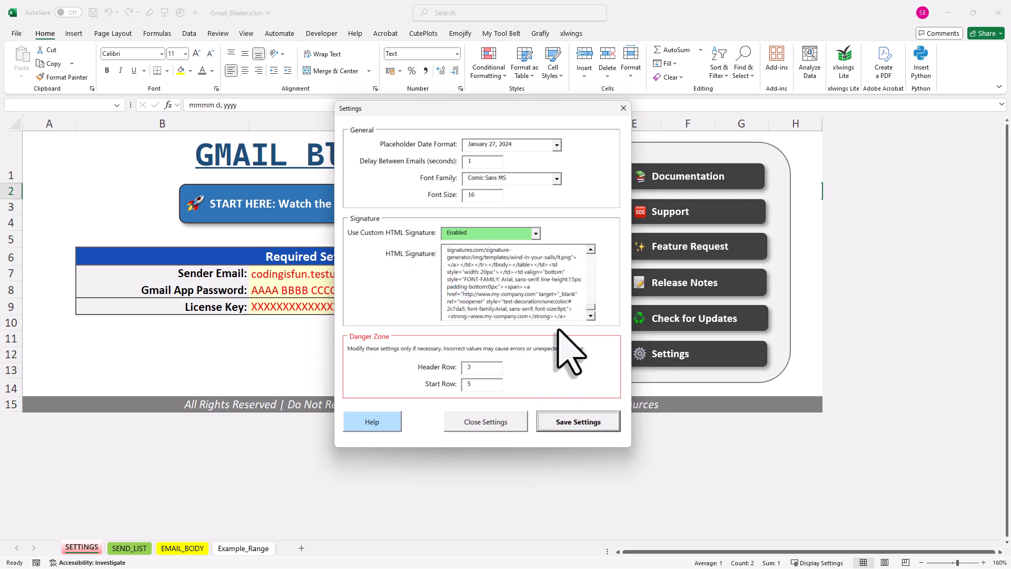
pyautogui.click(499, 423)
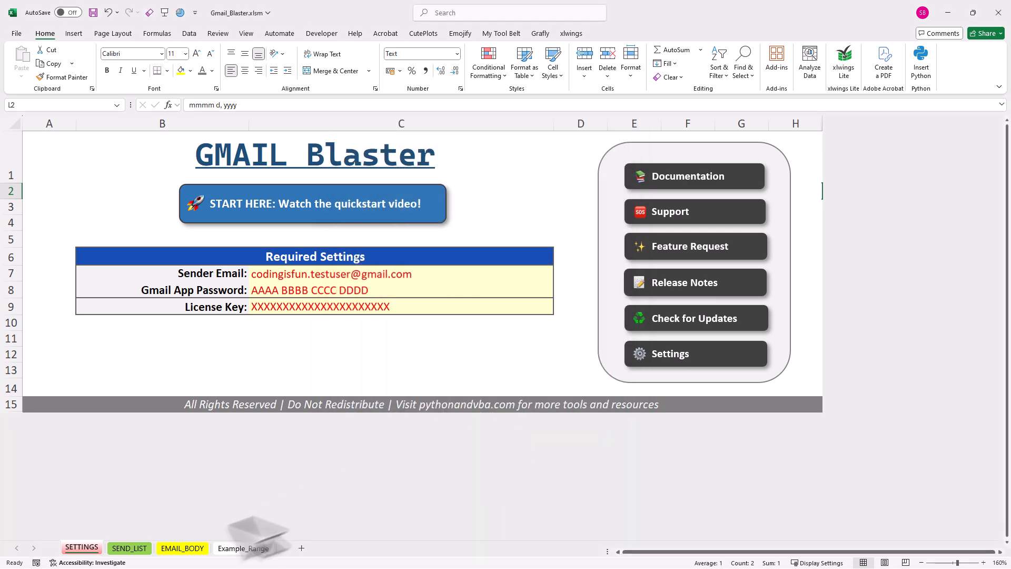
# Mark row 15 of SEND_LIST with X, send that email, confirm the sending, and dismiss the completion summary
pyautogui.click(129, 547)
pyautogui.moveTo(729, 548); pyautogui.dragTo(639, 548)
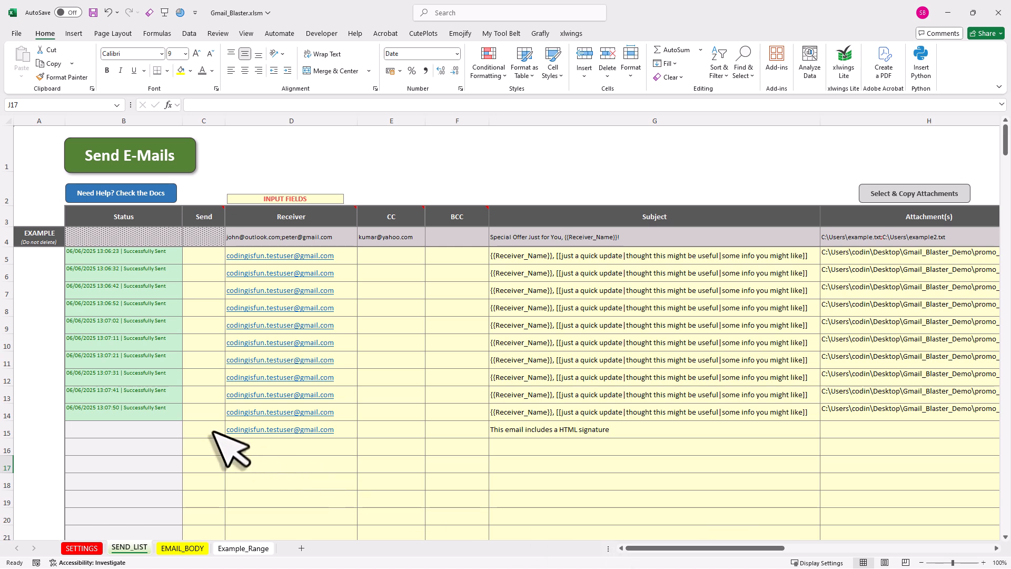
pyautogui.click(232, 449)
pyautogui.click(147, 163)
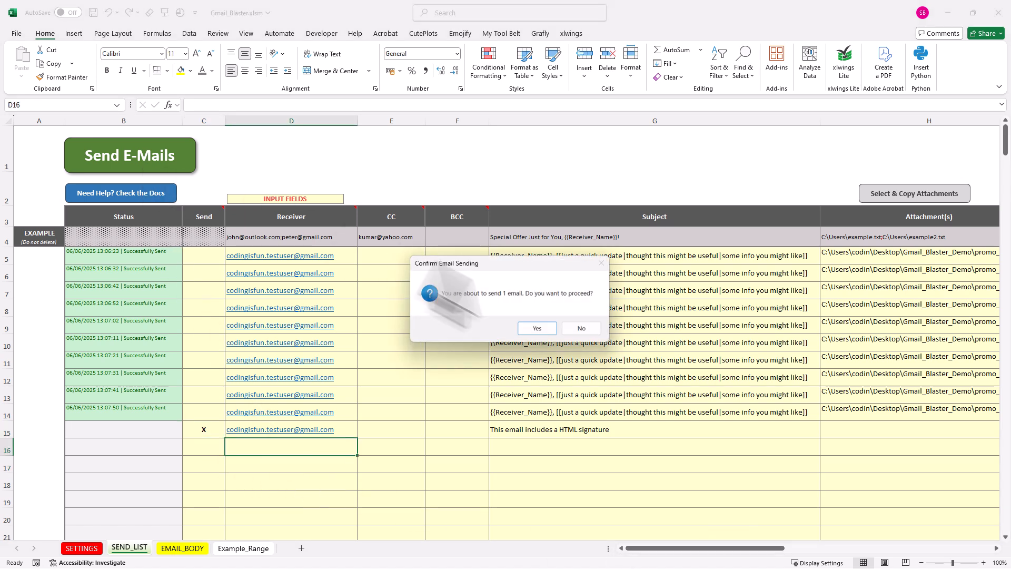
pyautogui.click(531, 327)
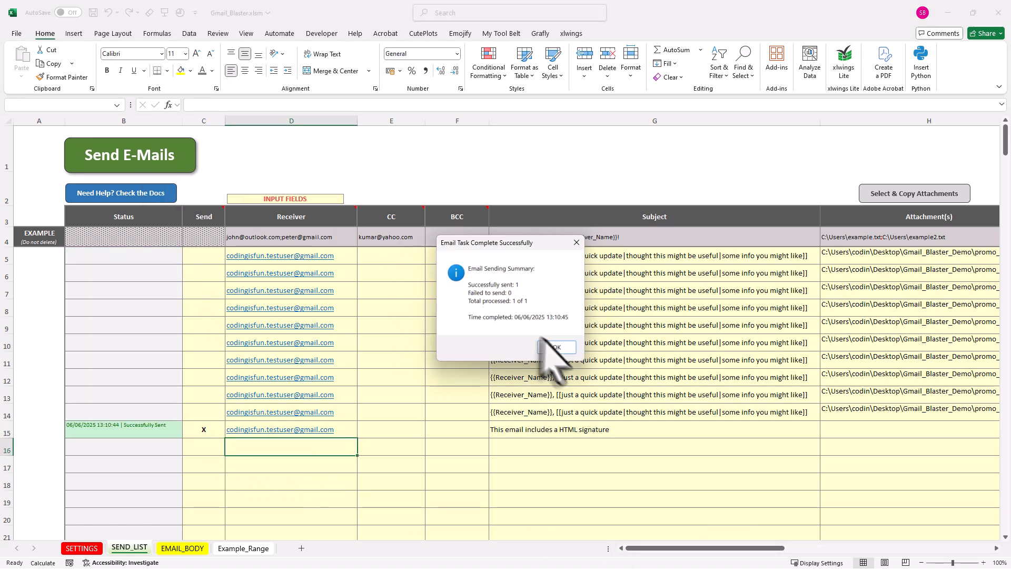
pyautogui.click(551, 346)
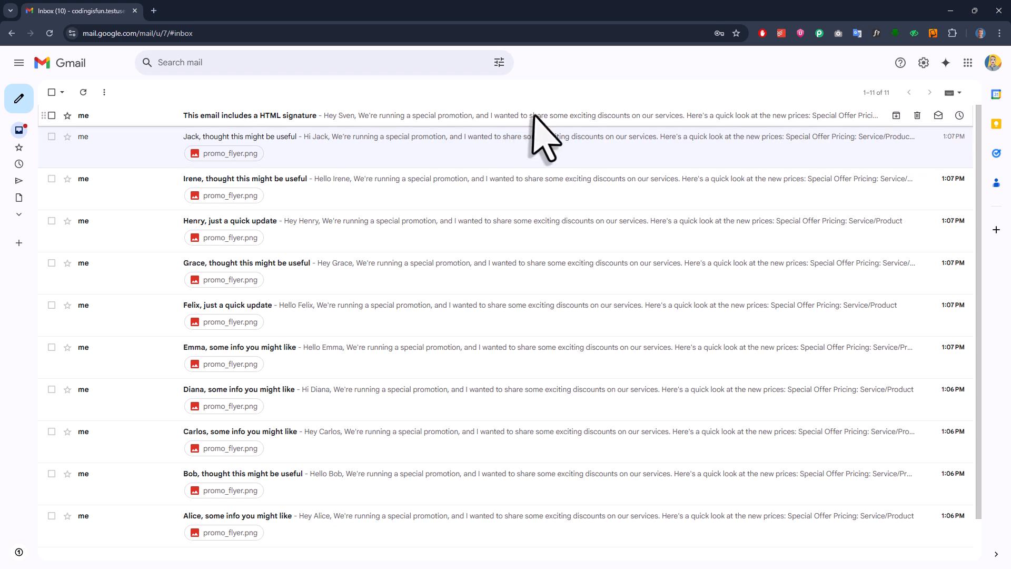
# Open the email "This email includes a HTML signature" in the Gmail inbox and inspect its font, date format and signature
pyautogui.click(544, 138)
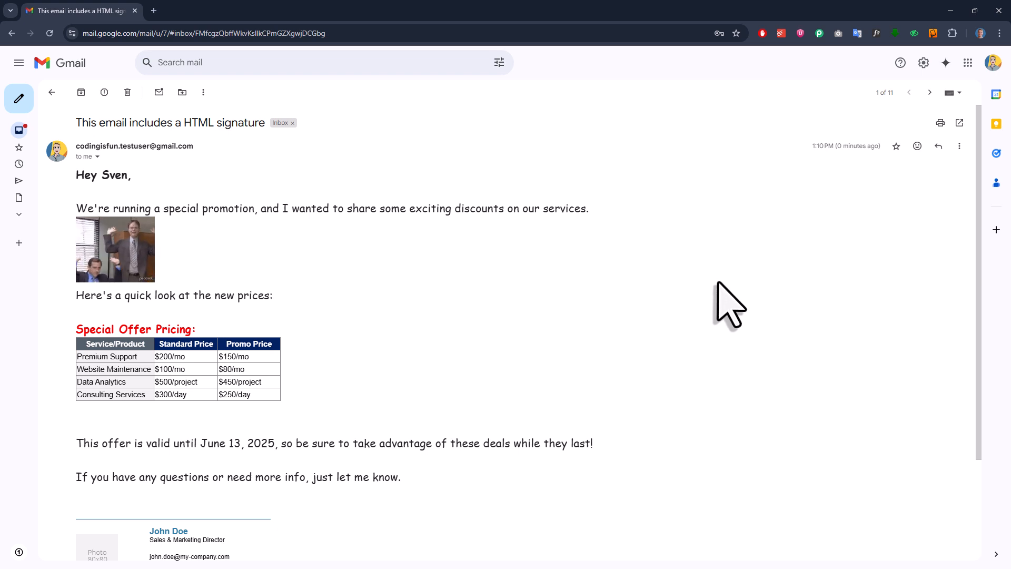
pyautogui.scroll(-2, 718, 282)
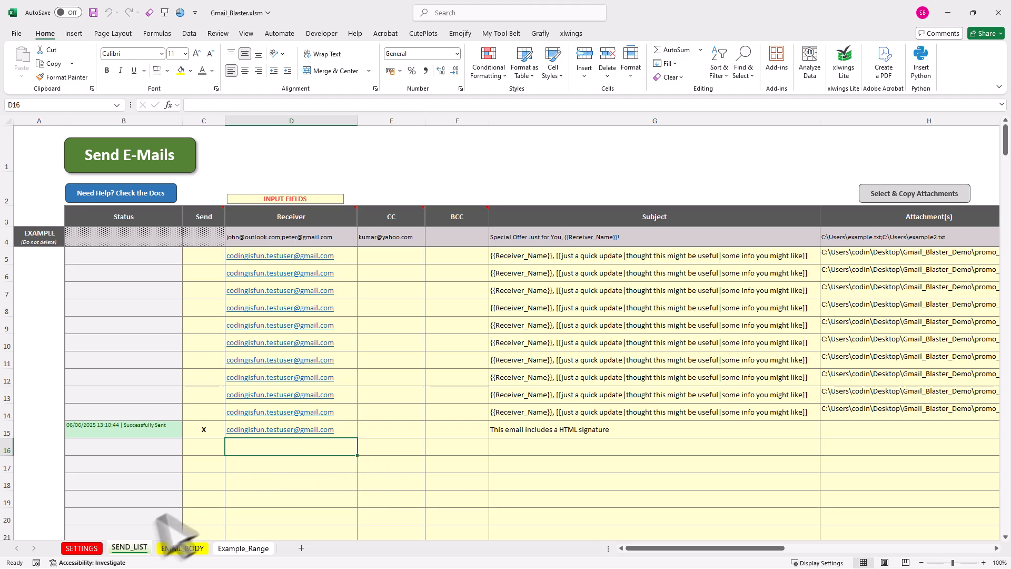
# Open the quickstart link from the SETTINGS sheet and review the Gmail Blaster web page down to "Things To Keep In Mind"
pyautogui.click(82, 549)
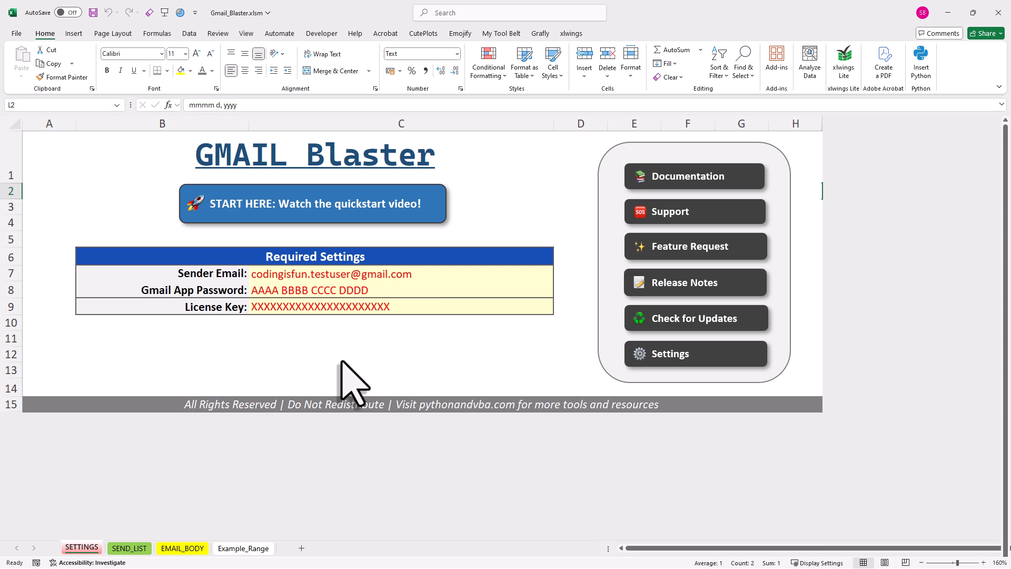
pyautogui.click(329, 222)
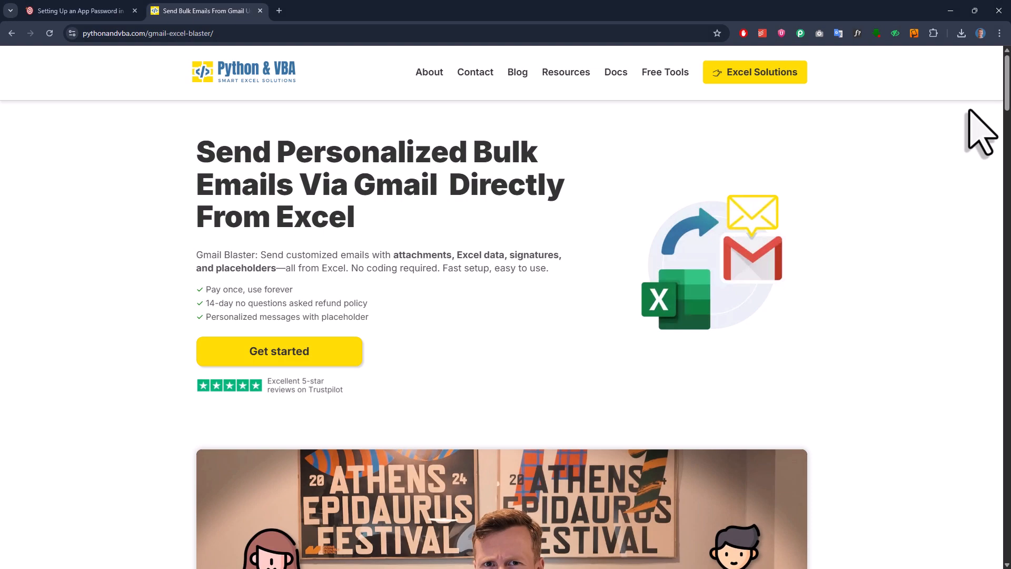
pyautogui.moveTo(1006, 85); pyautogui.dragTo(989, 275)
pyautogui.scroll(-6, 350, 517)
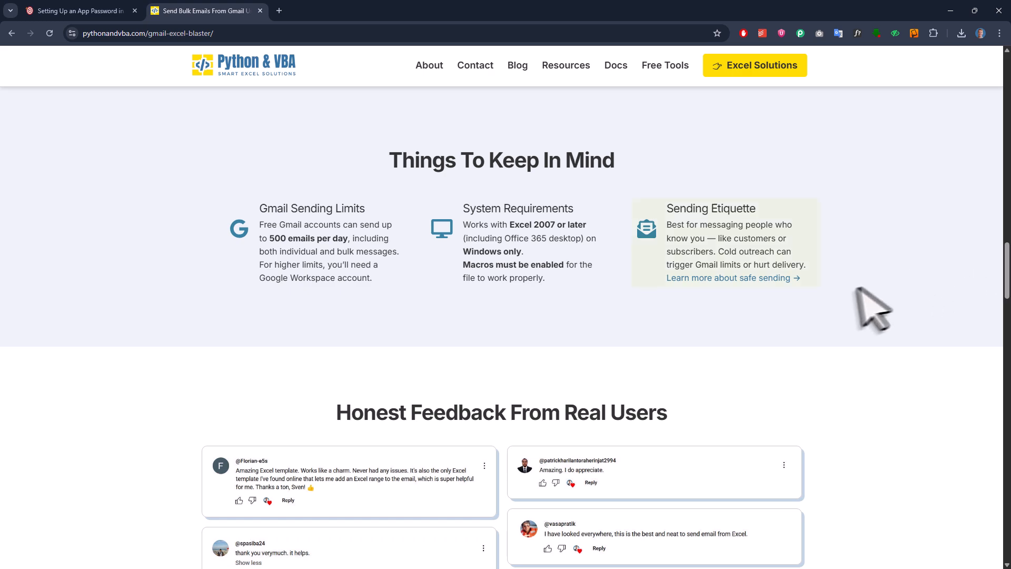
# Open the safe sending guide and read its Sending Etiquette advice on spammy wording, personalization, links and sending limits
pyautogui.click(778, 279)
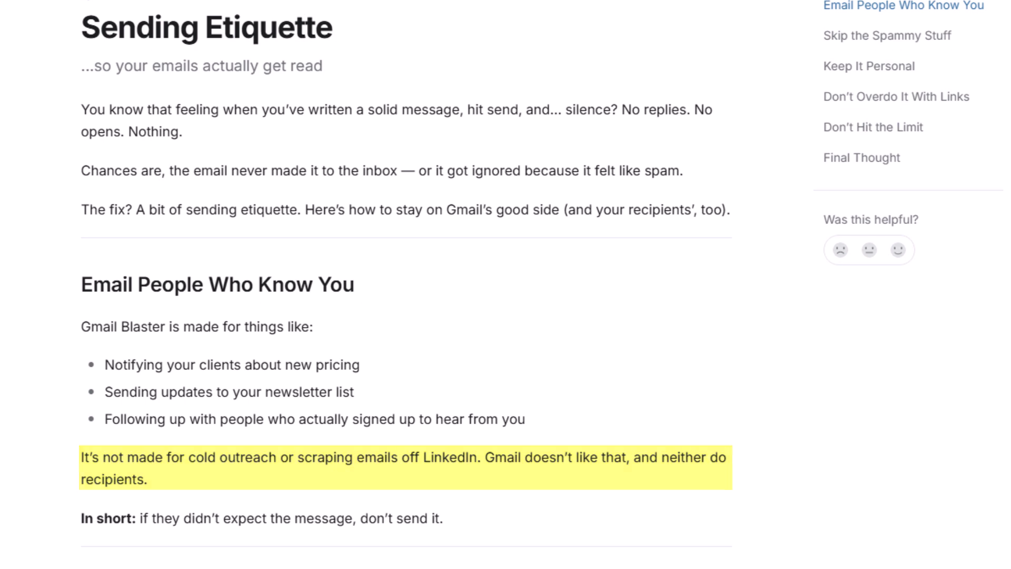
pyautogui.scroll(-5, 405, 284)
pyautogui.scroll(-10, 406, 284)
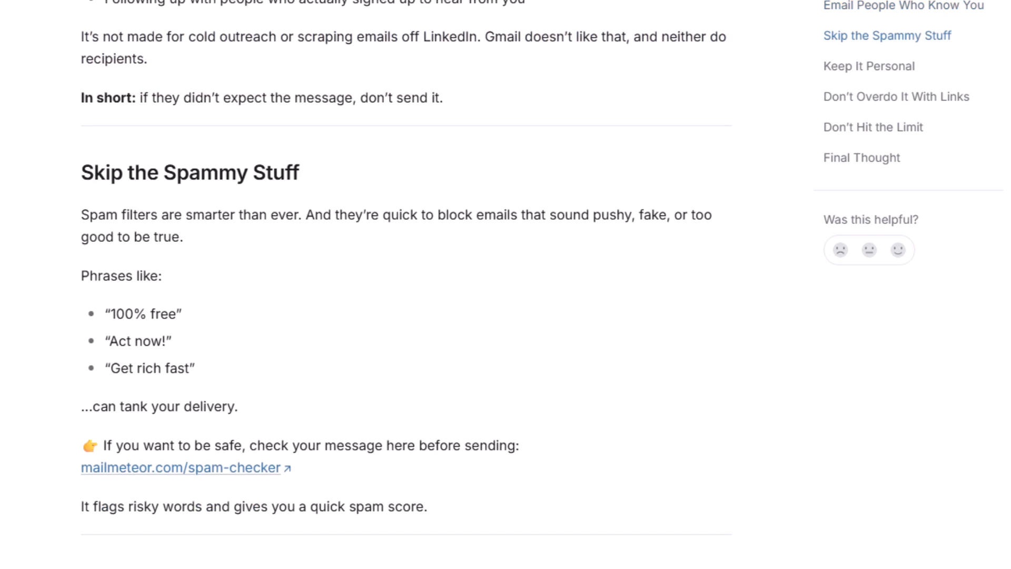
pyautogui.scroll(-5, 405, 284)
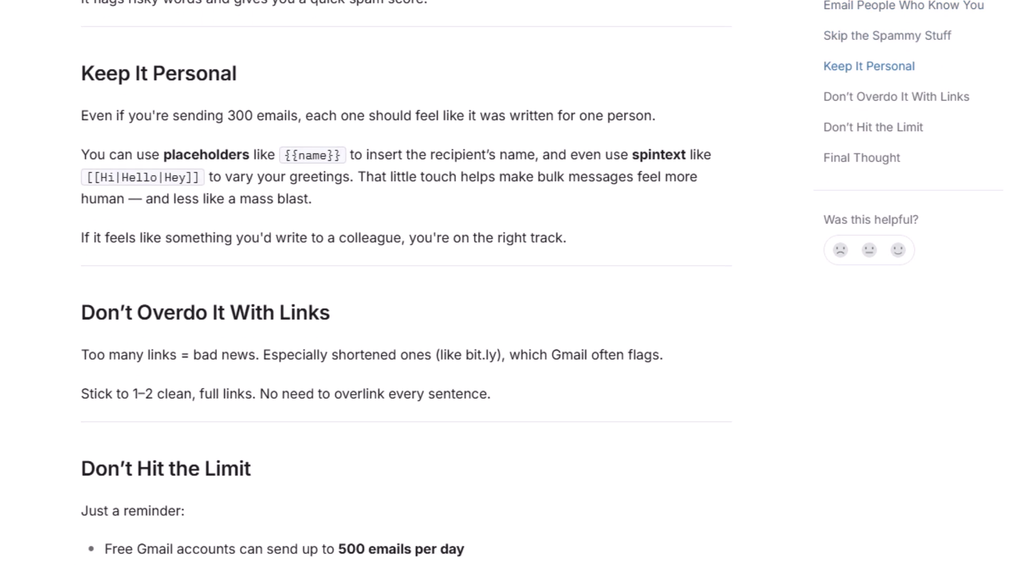